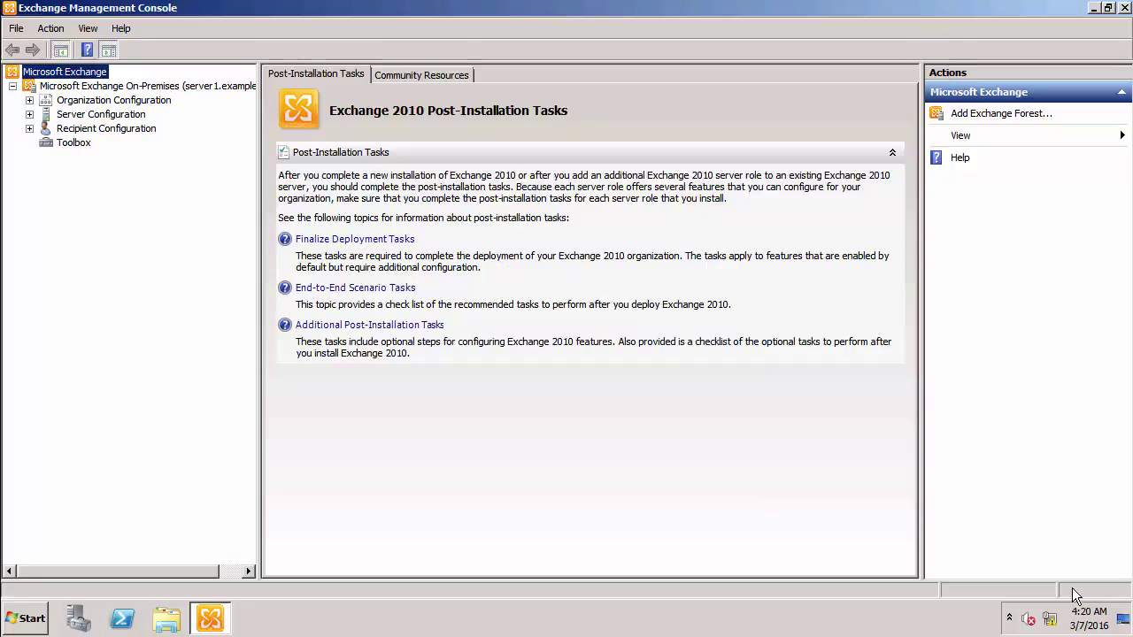
Start a new Hub Transport rule in the organization configuration and name it "Add department header"
click(27, 101)
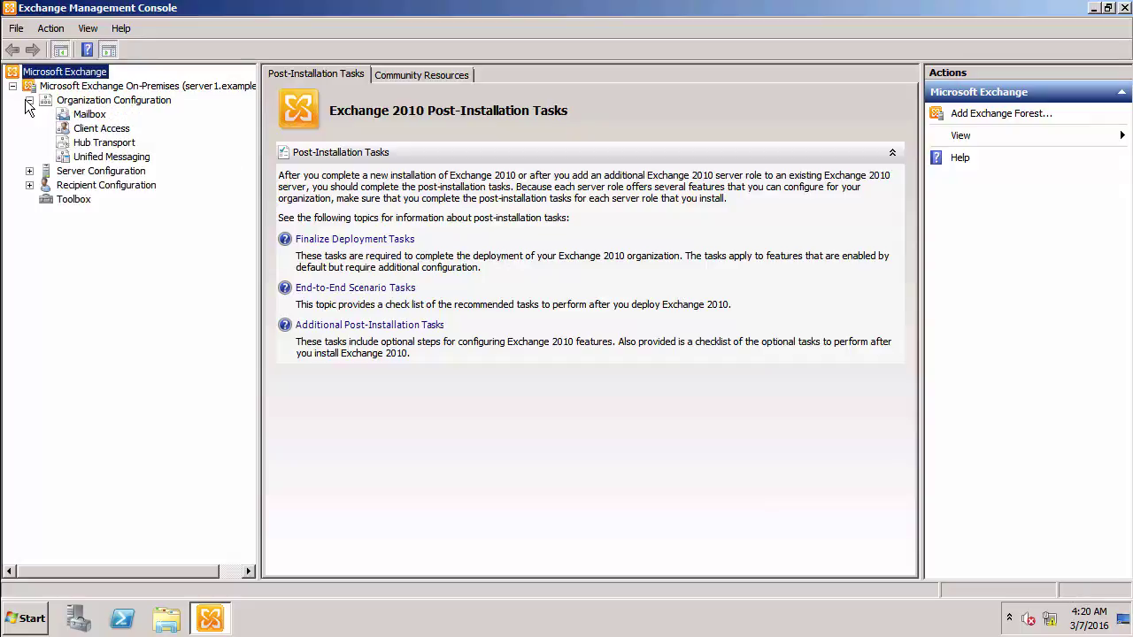
click(79, 144)
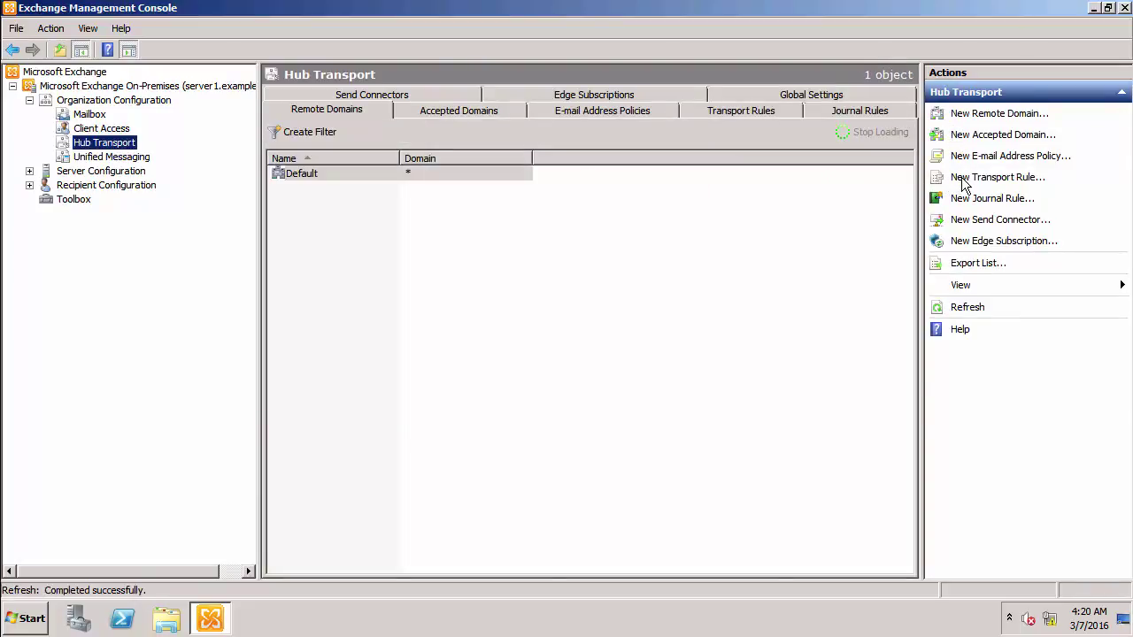
click(962, 178)
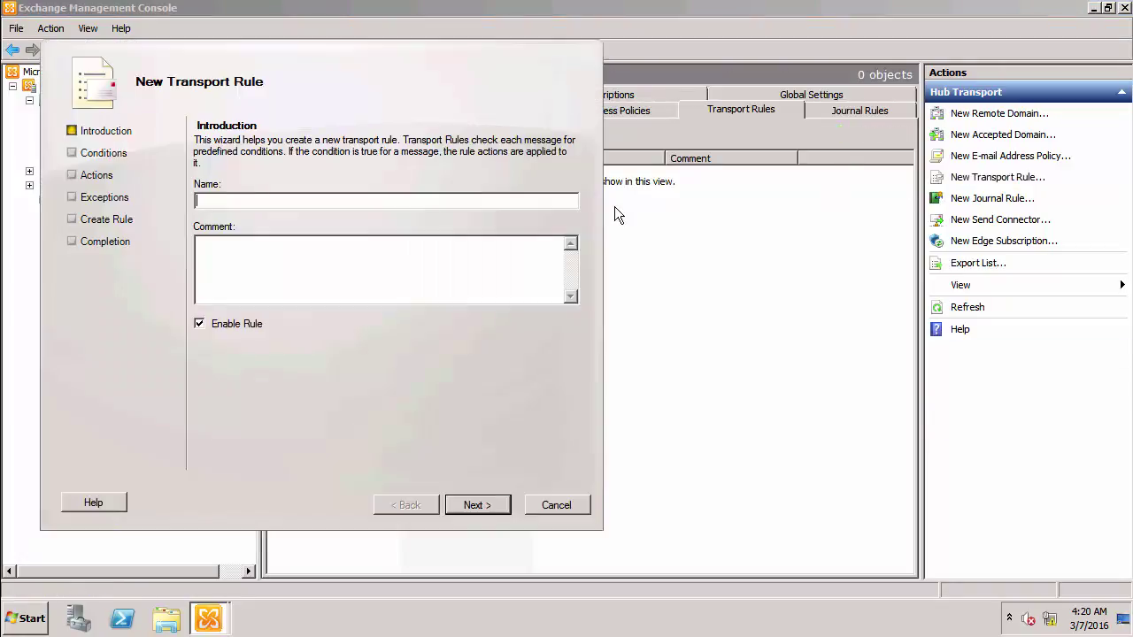
text(Add department header)
click(478, 501)
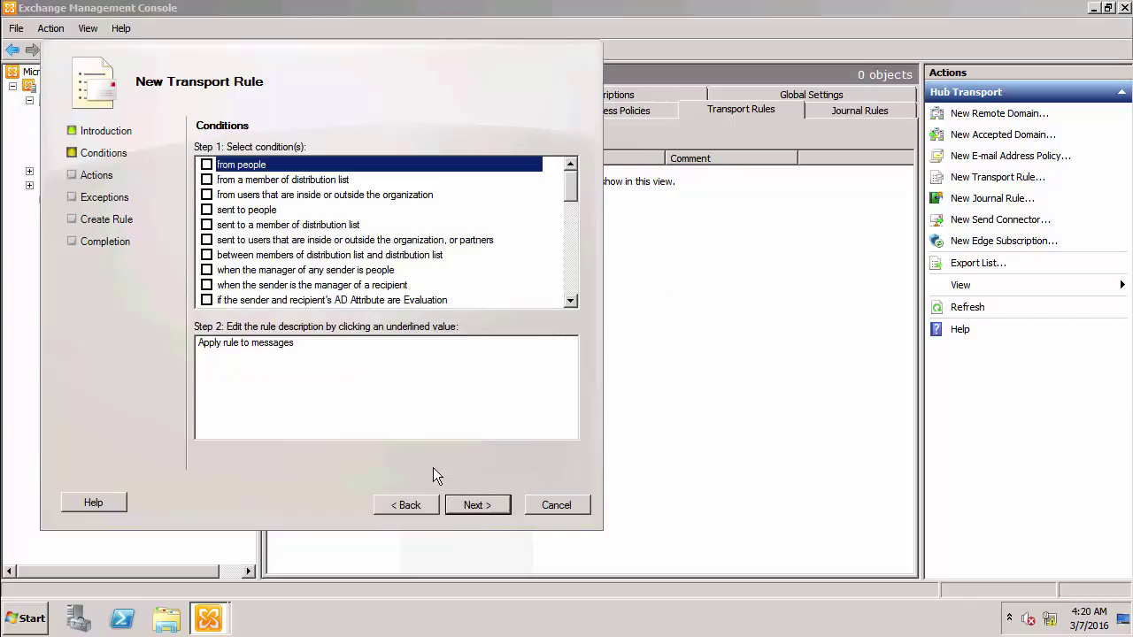
Set the rule's condition to messages sent to people, specifying two mailbox users as the recipients
click(207, 211)
click(242, 362)
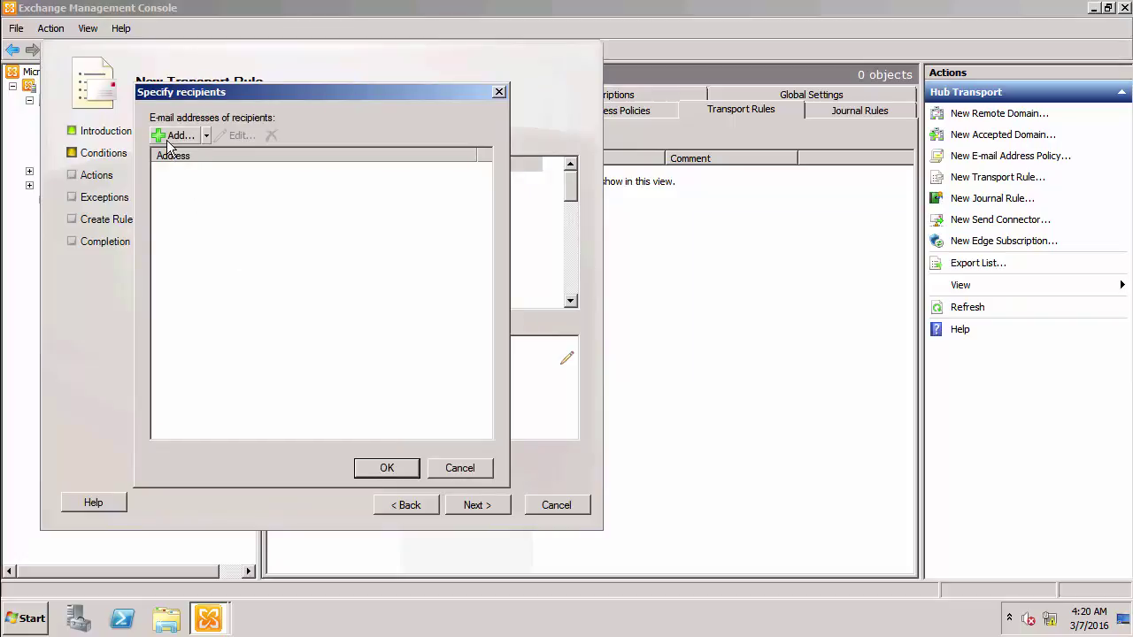
click(168, 136)
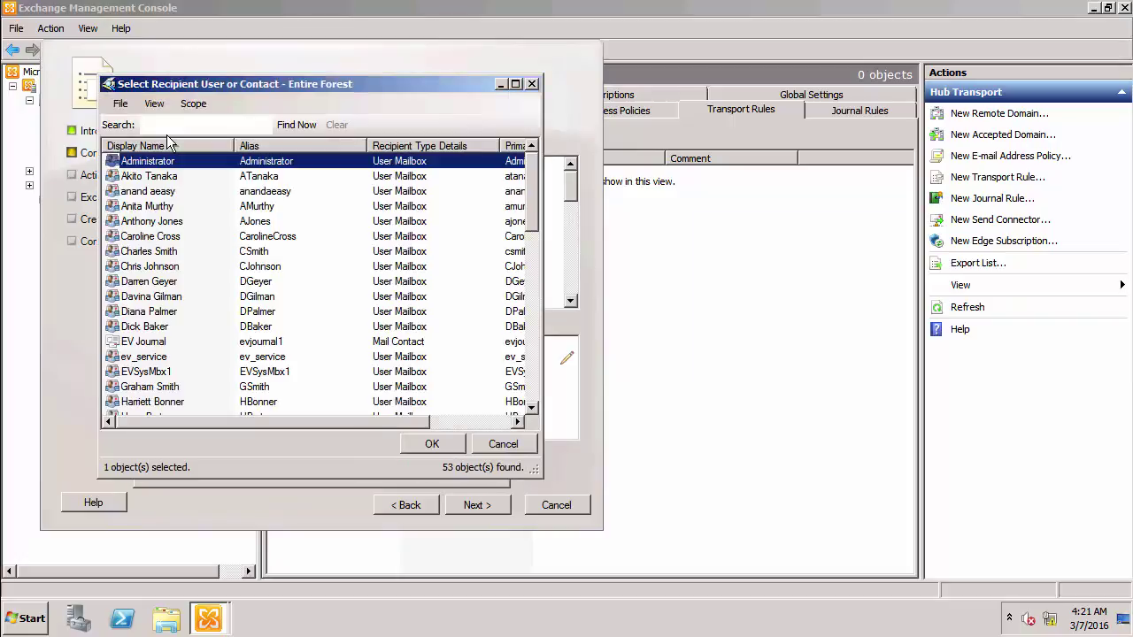
click(166, 297)
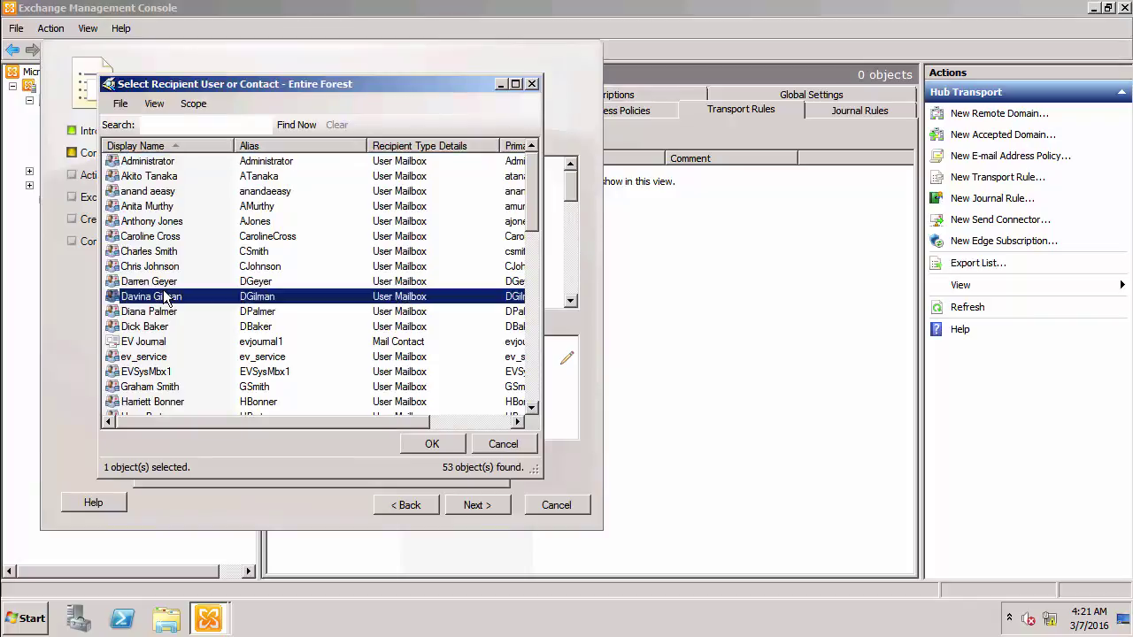
ctrl+click(166, 313)
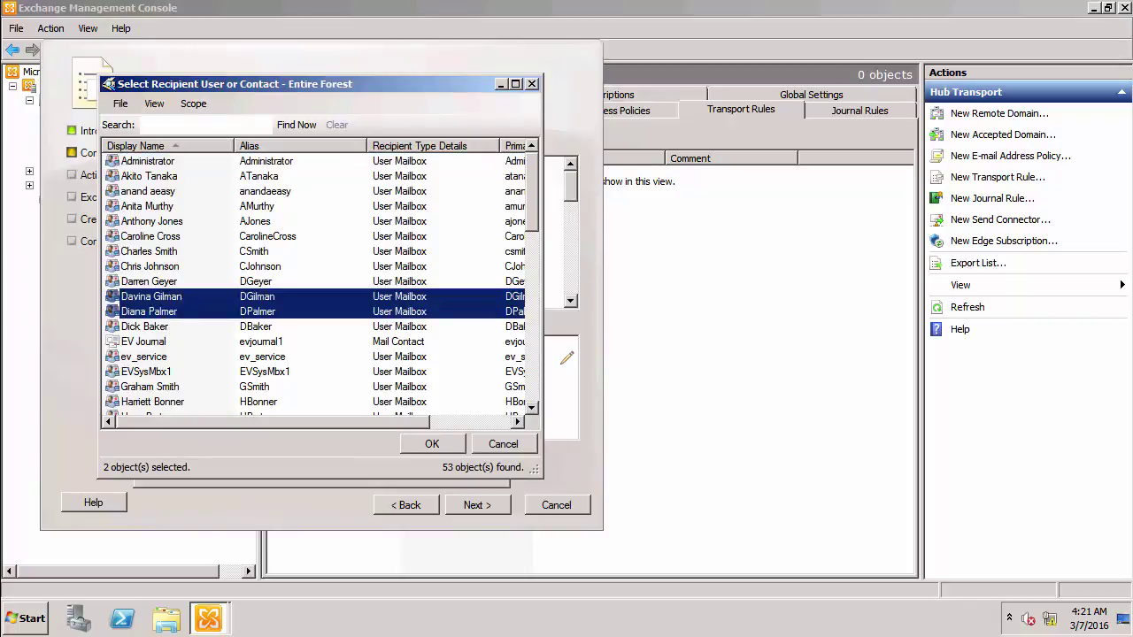
click(410, 439)
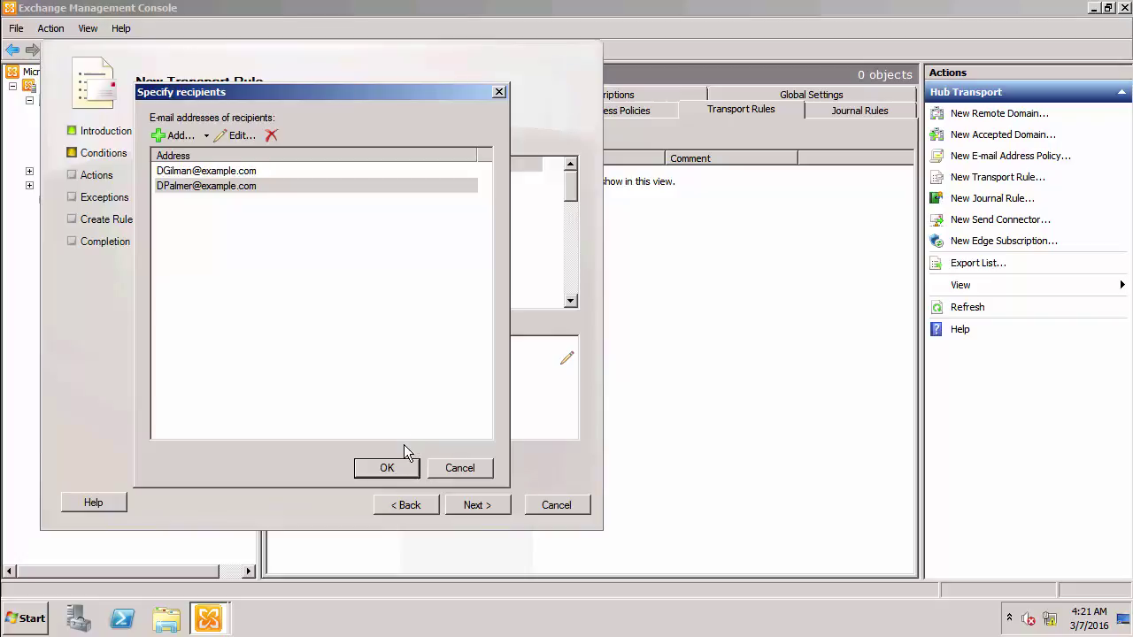
click(399, 466)
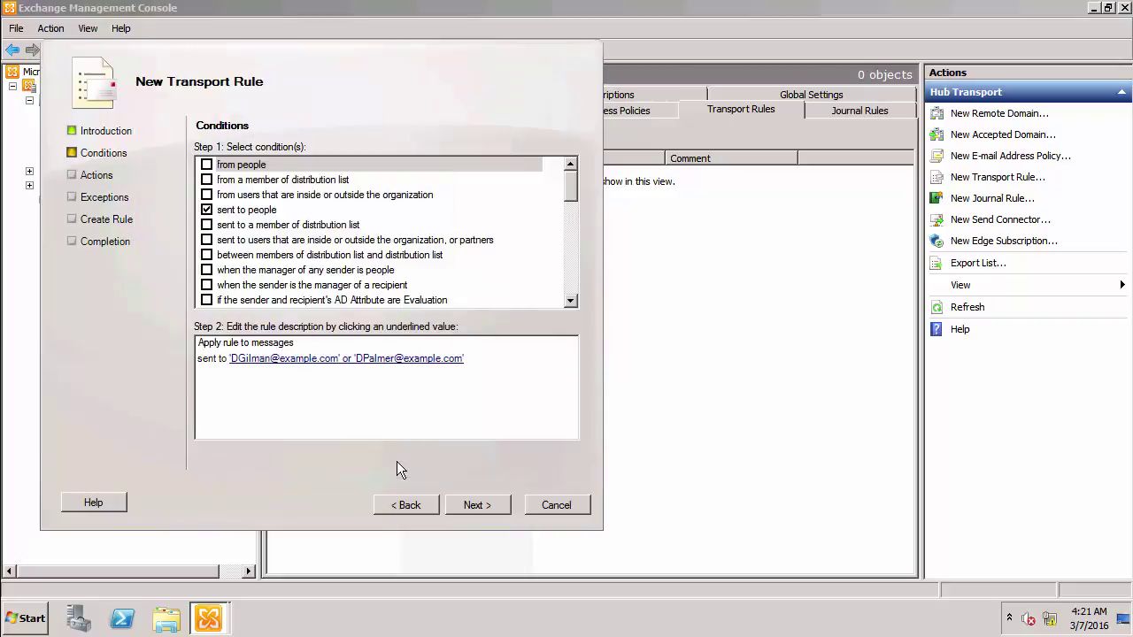
click(460, 498)
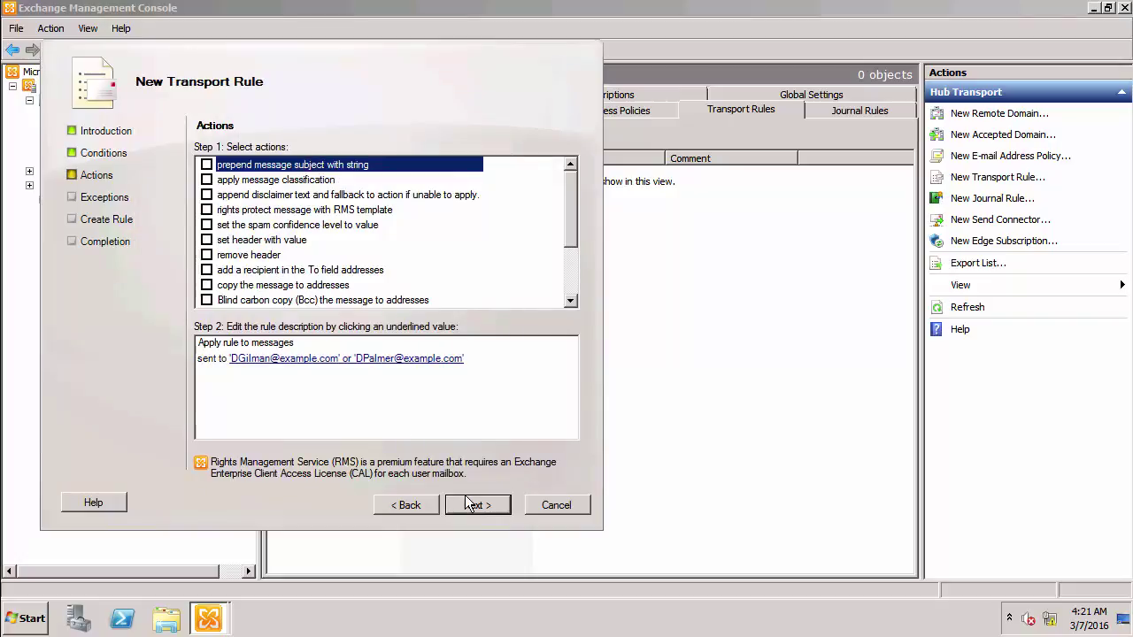
Add the action that sets the message header X-Department with the value Presales
click(207, 240)
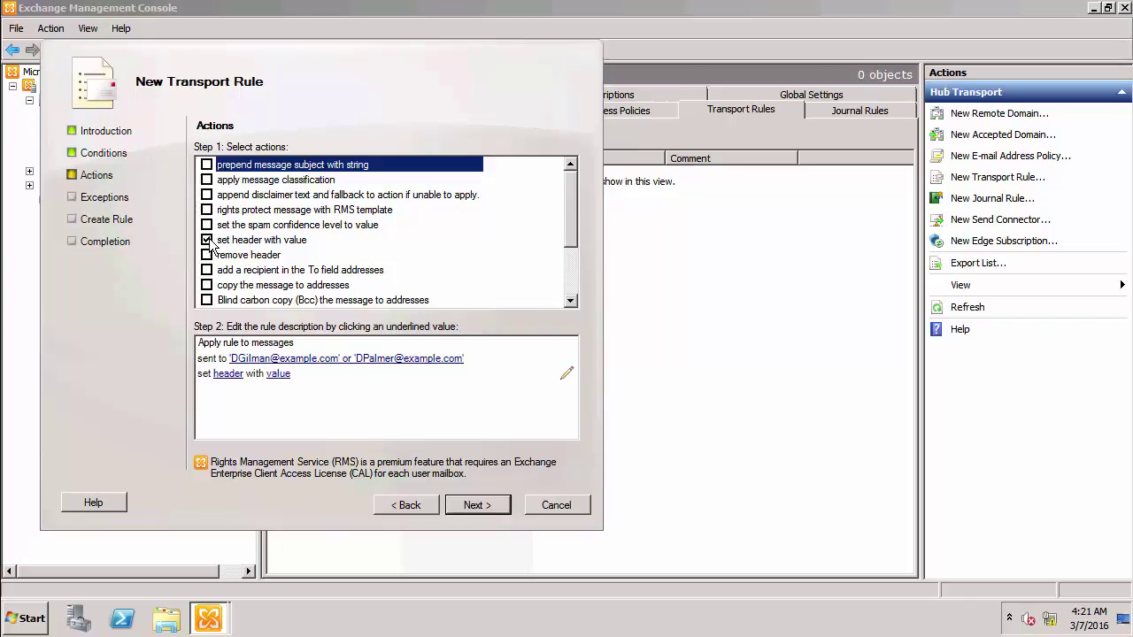
click(228, 376)
text(X)
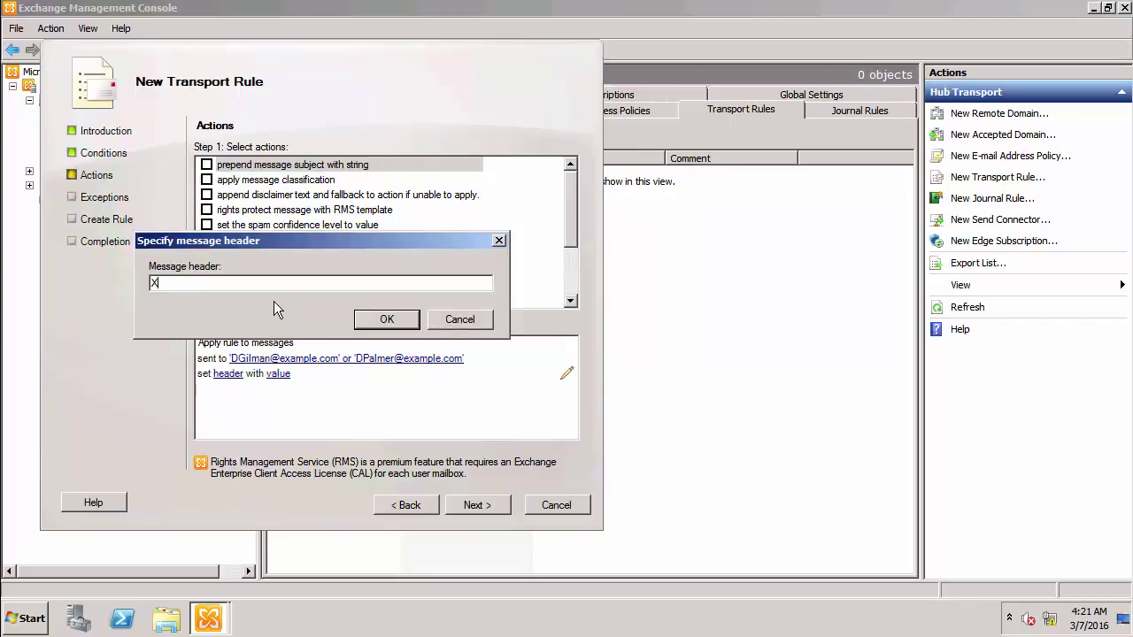
text(-Department)
click(385, 320)
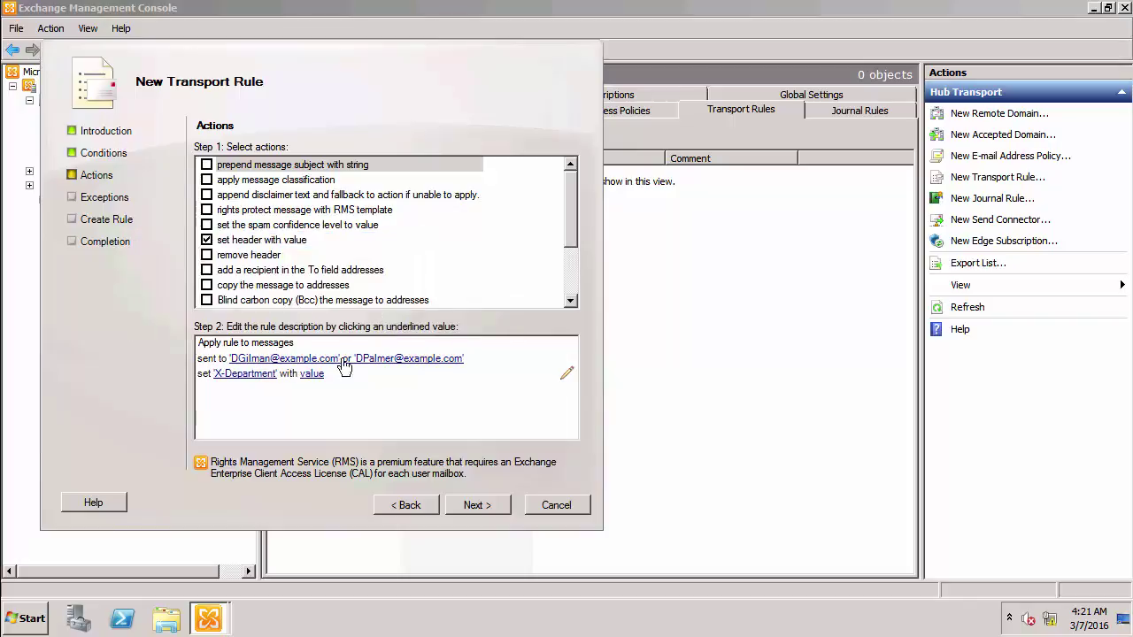
click(313, 375)
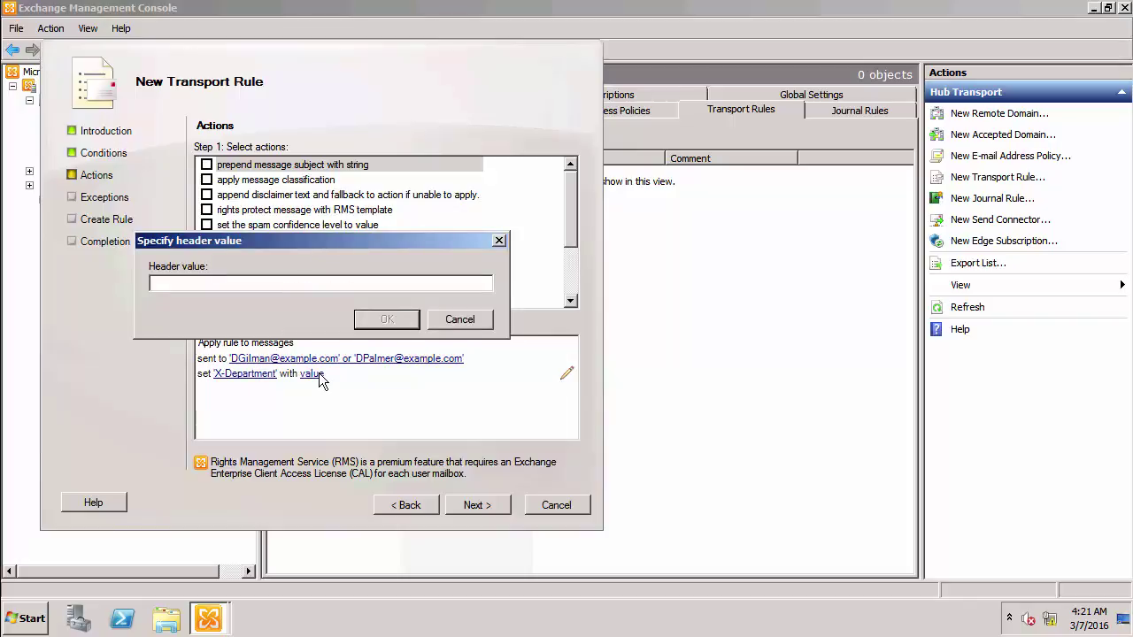
text(Presales)
click(364, 326)
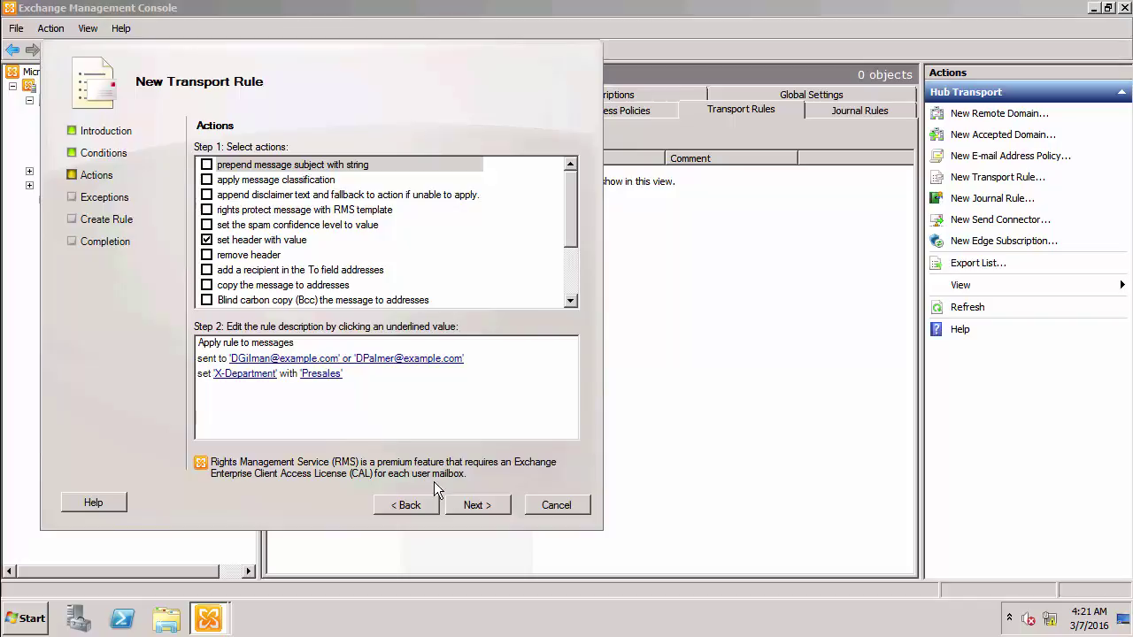
Create the transport rule without any exceptions and close the wizard
click(466, 506)
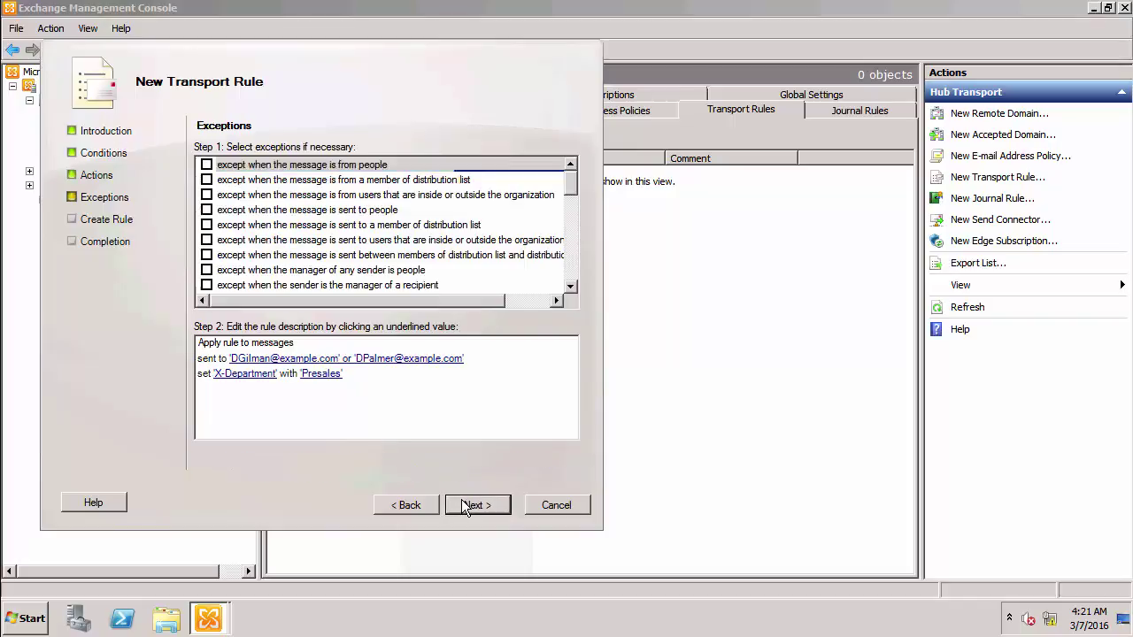
click(462, 500)
click(462, 500)
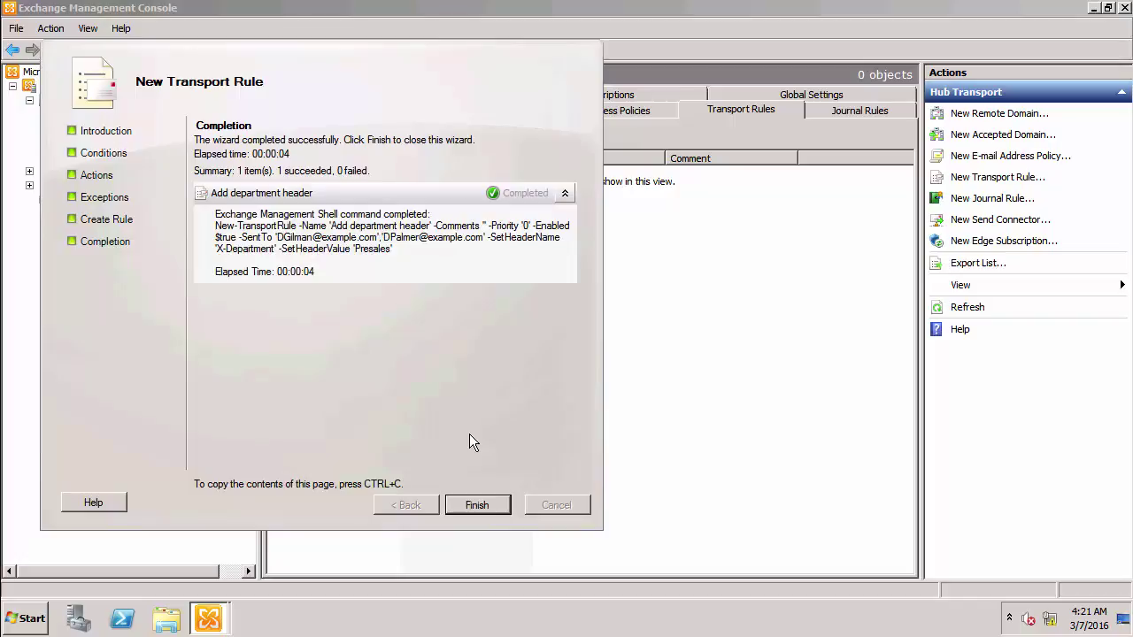
click(474, 506)
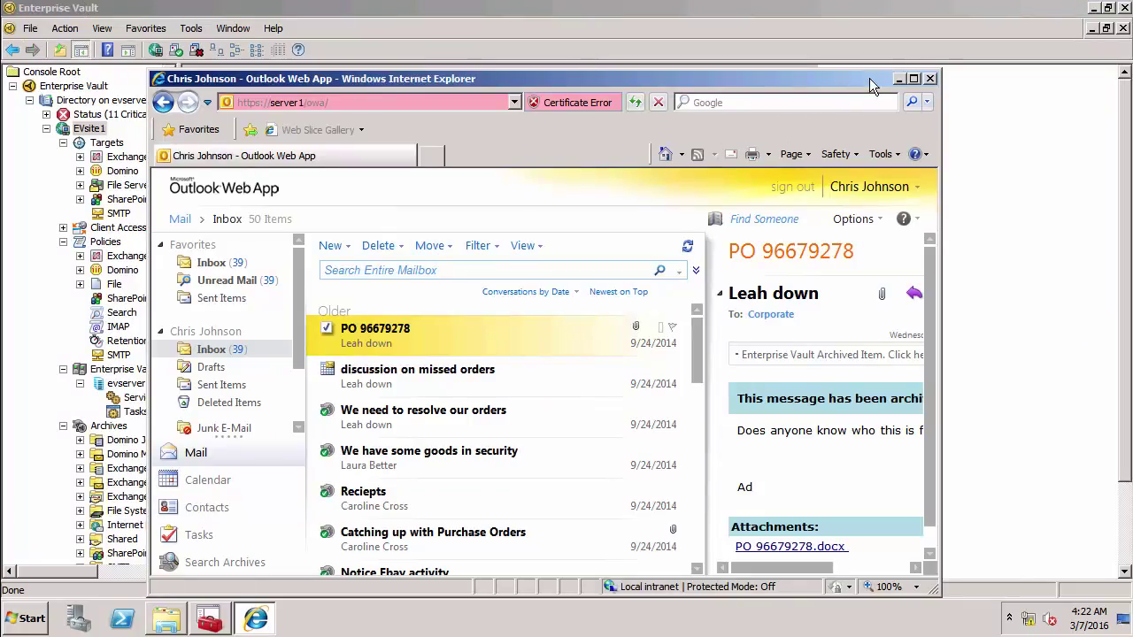
In the Enterprise Vault console, add X-Department to the X-headers of the SMTP User Policy and save the policy
click(898, 80)
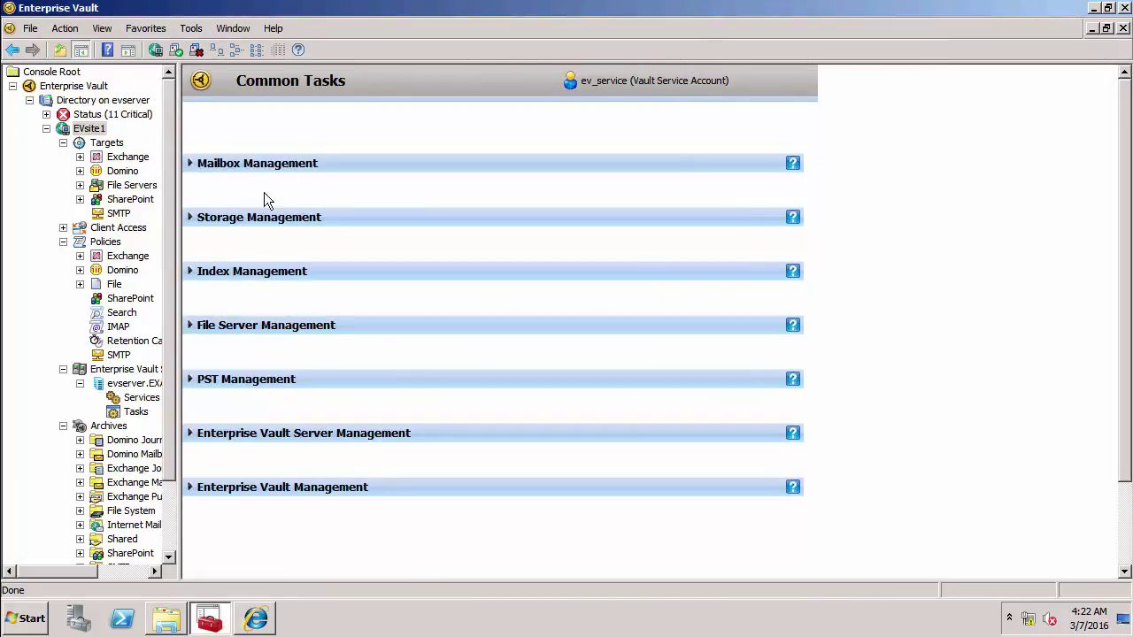
click(128, 355)
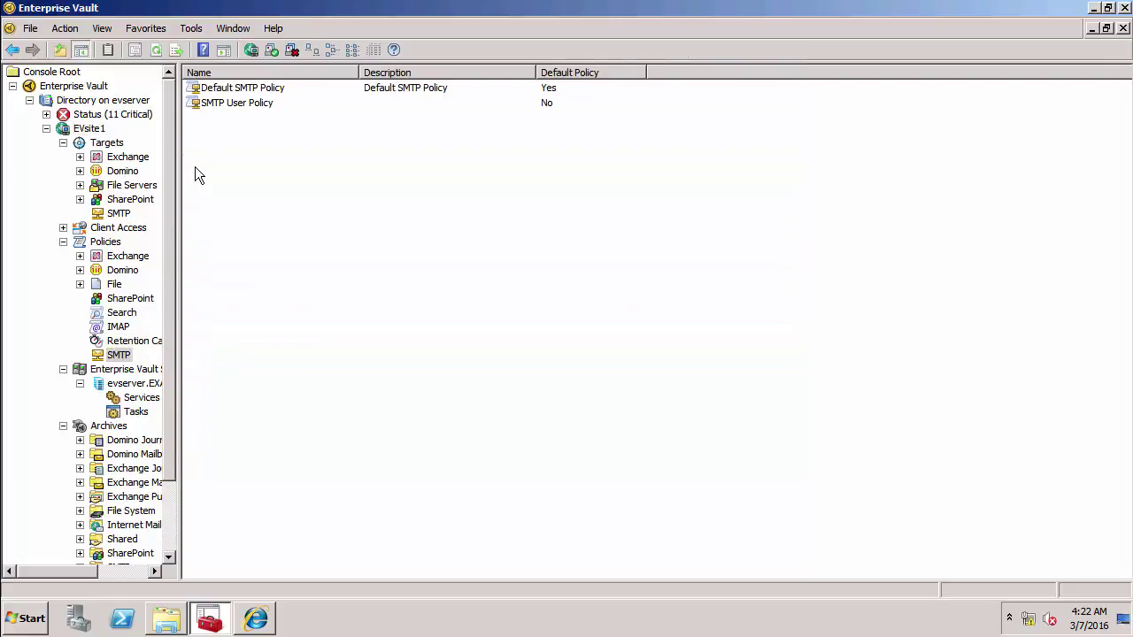
double_click(209, 101)
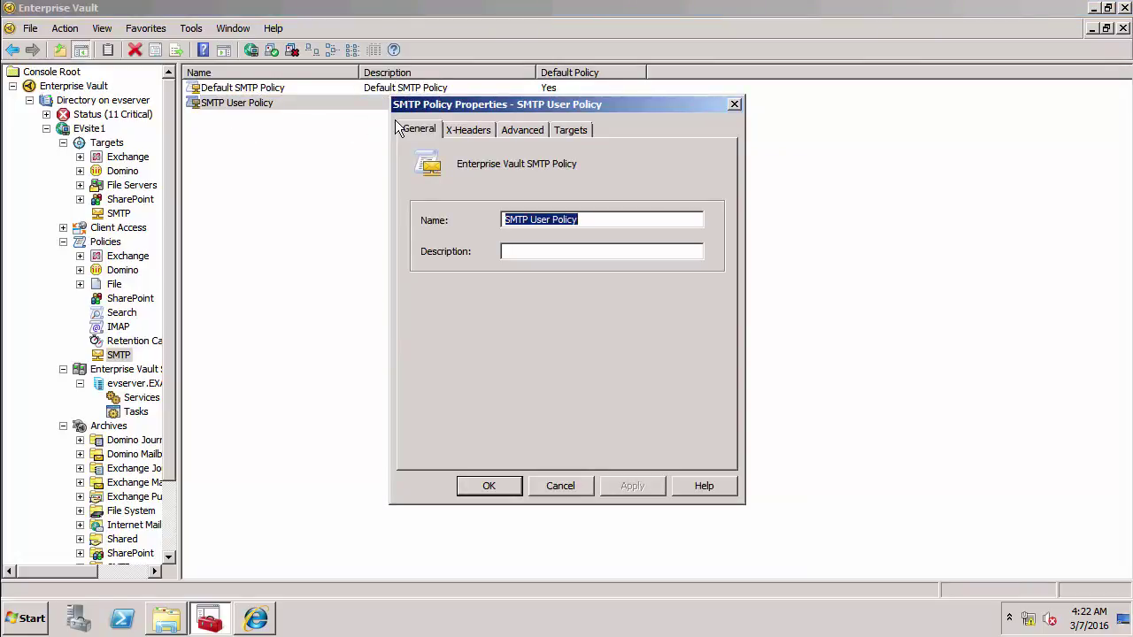
click(450, 133)
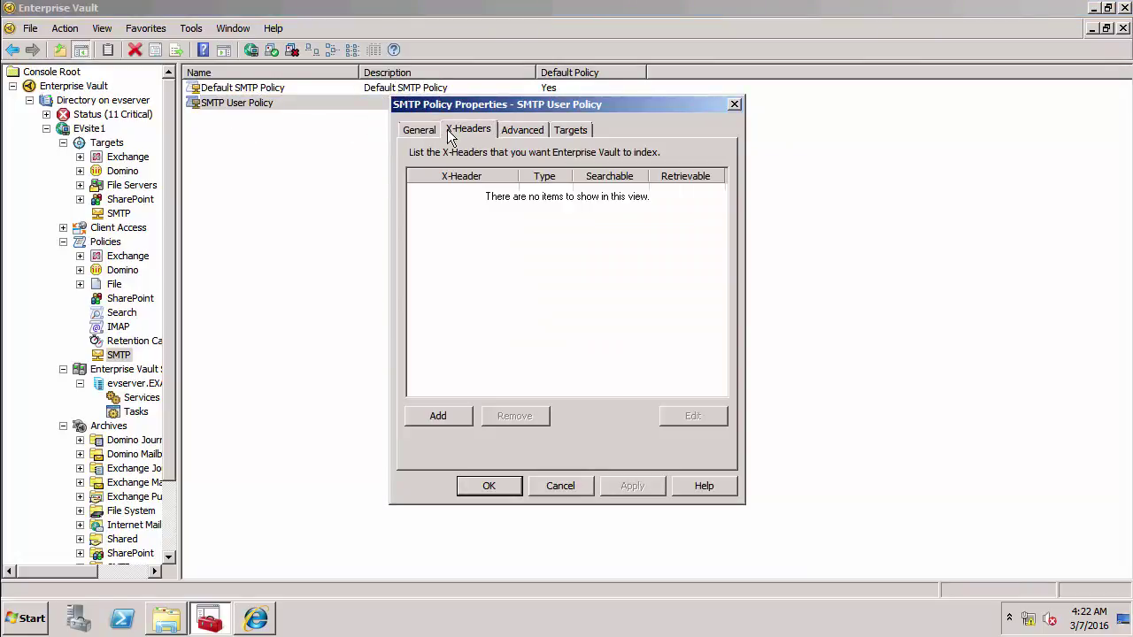
click(438, 418)
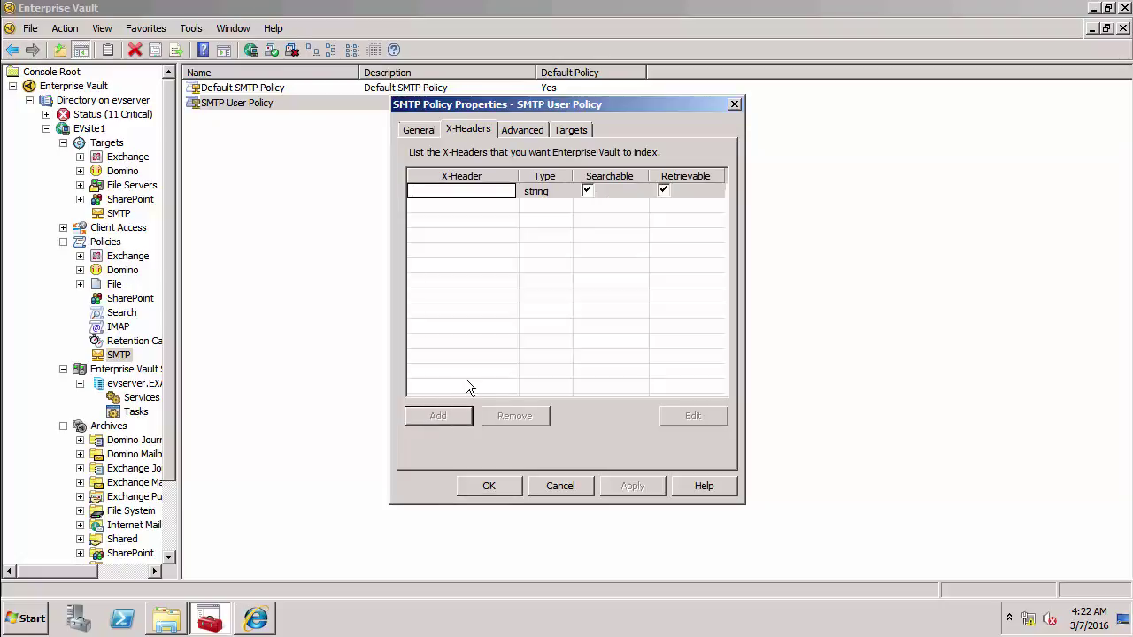
text(X-Department)
click(491, 485)
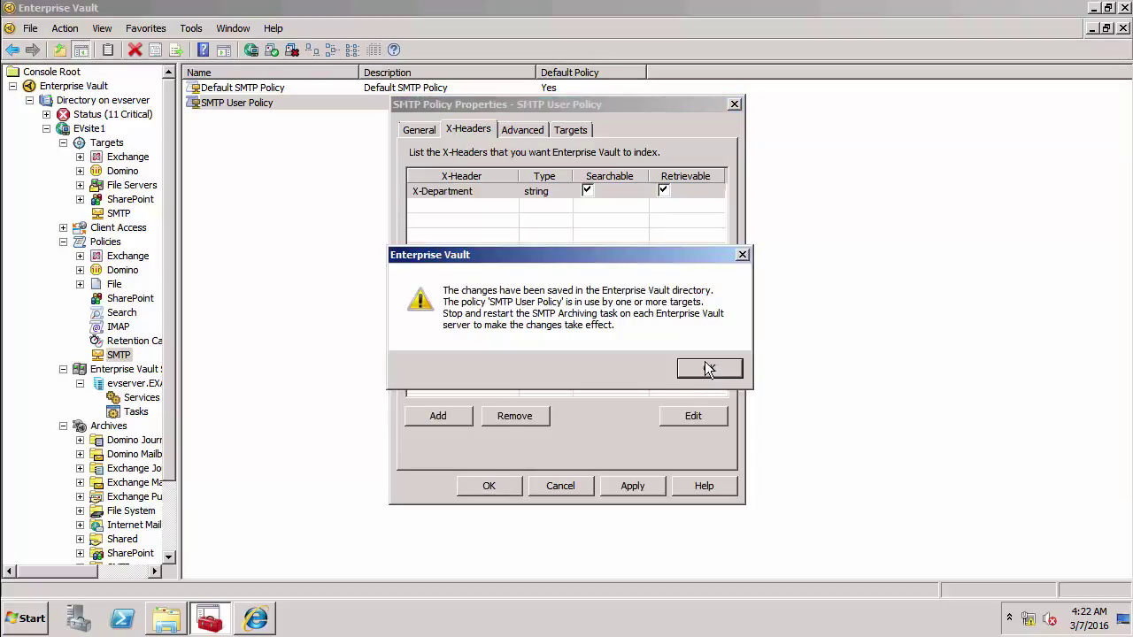
click(708, 368)
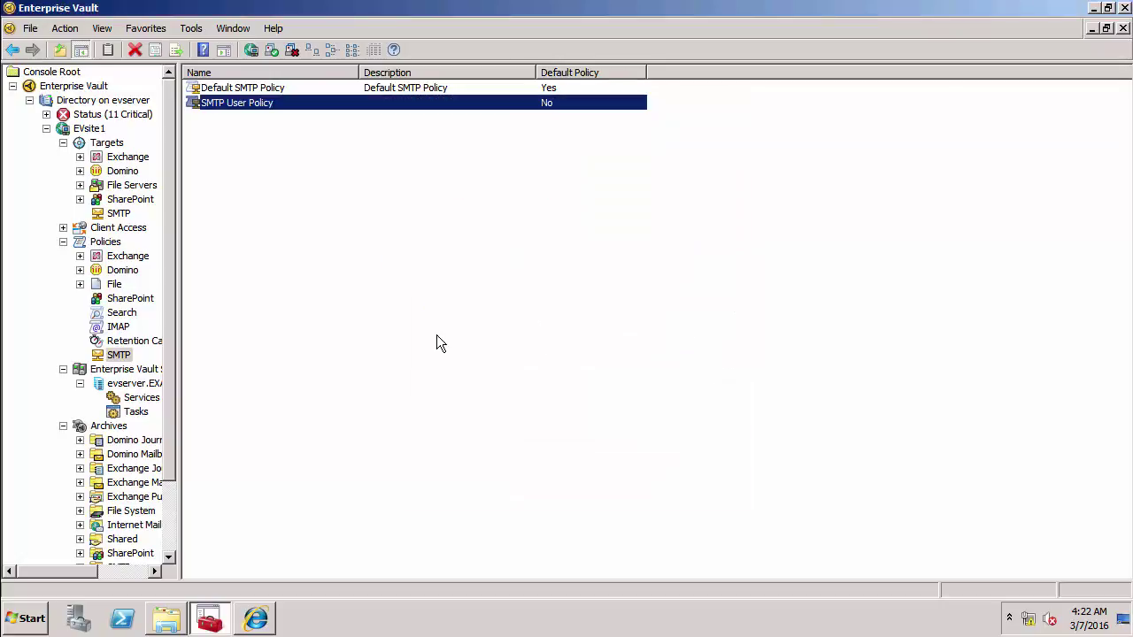
Restart the SMTP Archiving task on the Enterprise Vault server
click(140, 412)
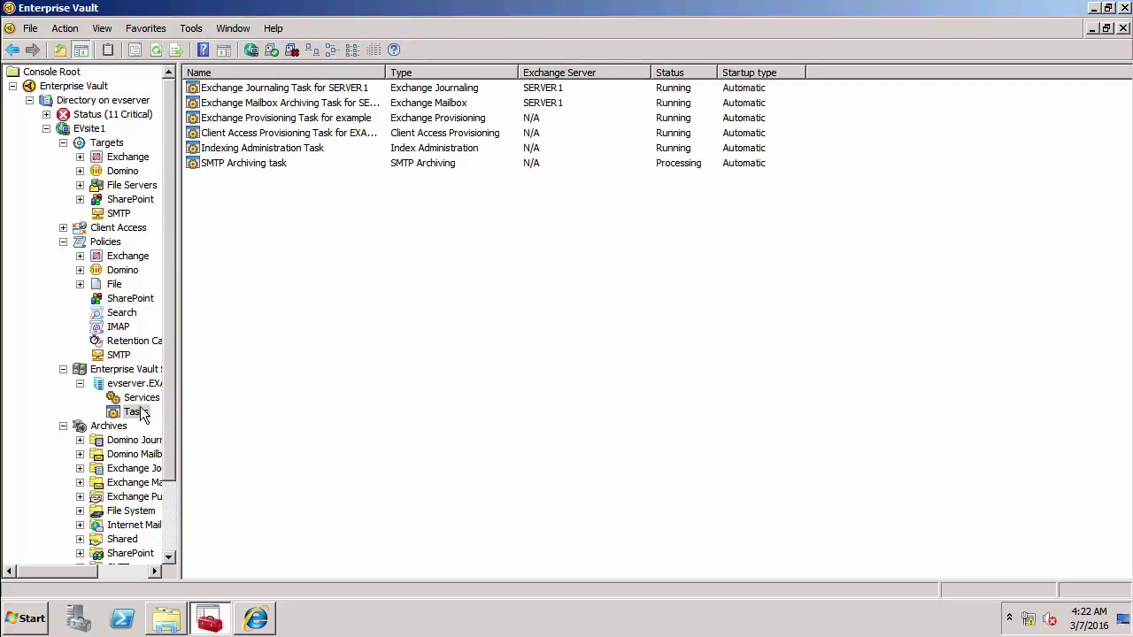
right_click(247, 164)
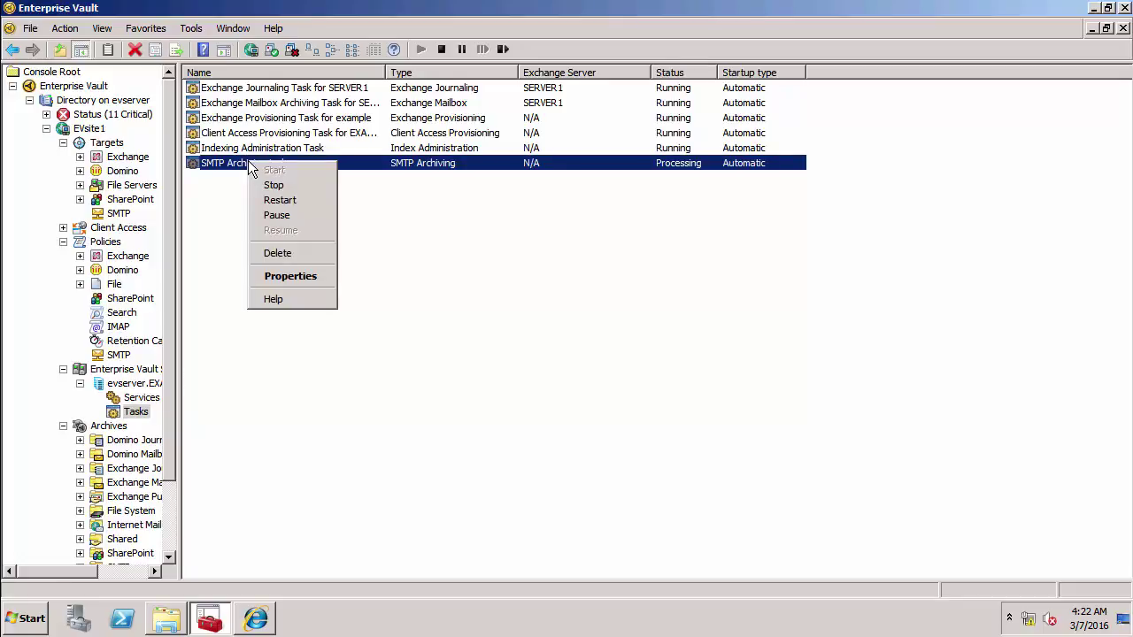
click(277, 201)
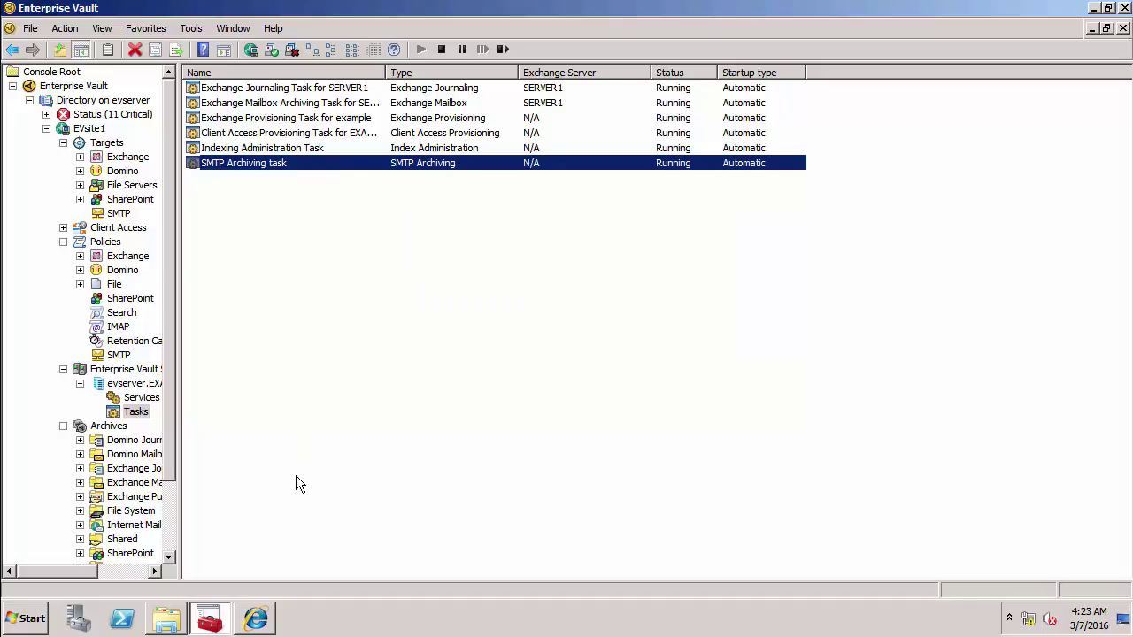
Switch to Outlook Web App and start a new message addressed to one of the rule's recipients
click(257, 618)
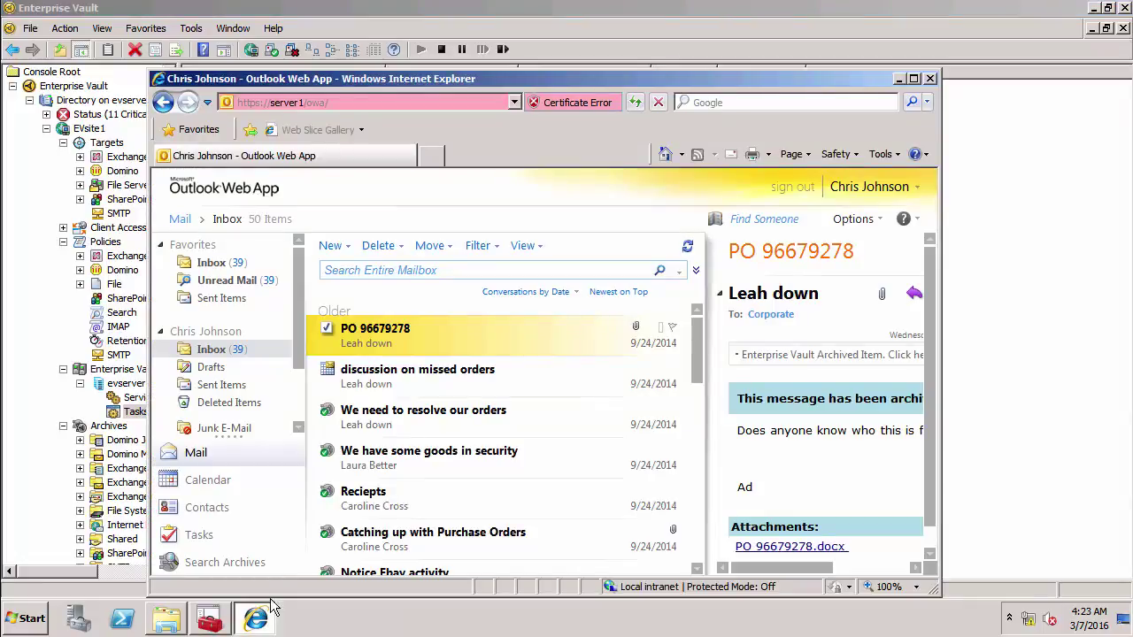
click(329, 247)
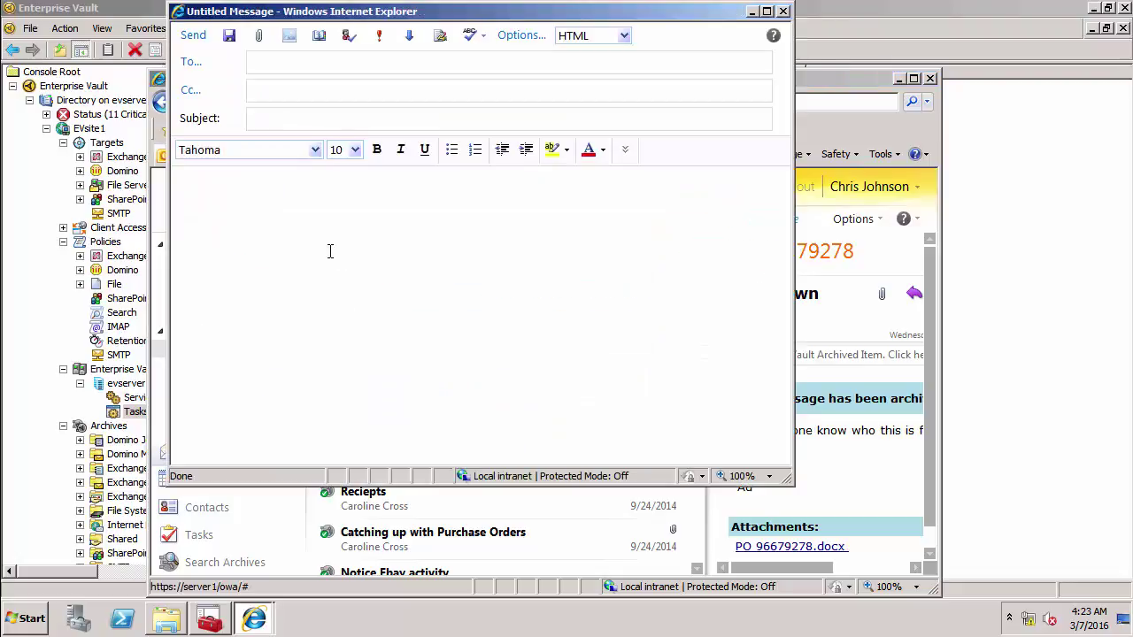
text(di)
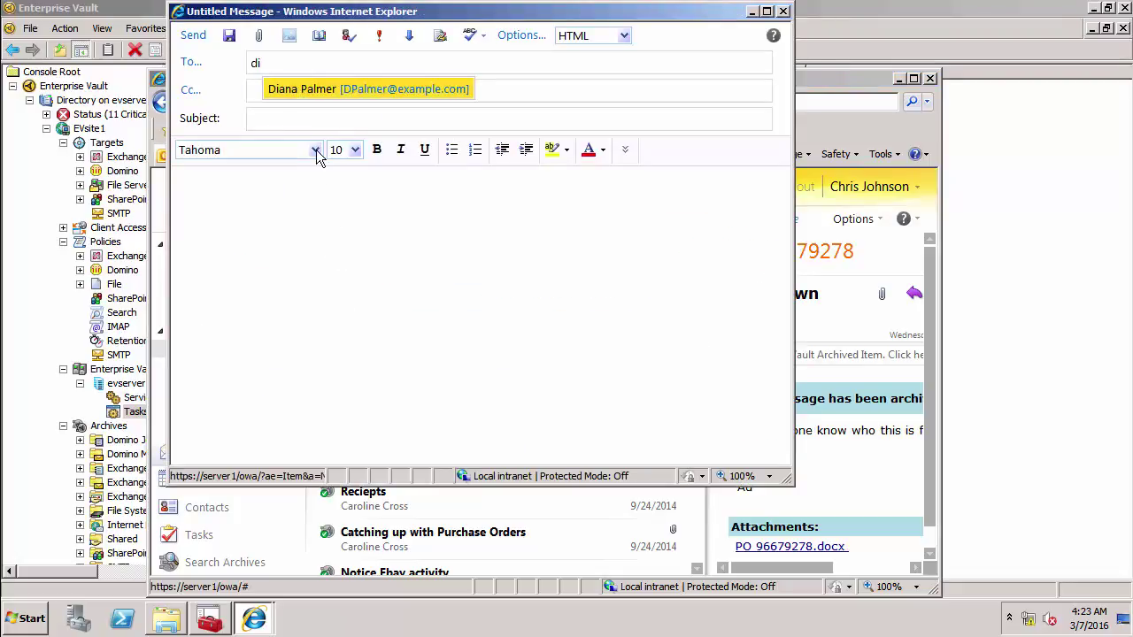
click(299, 89)
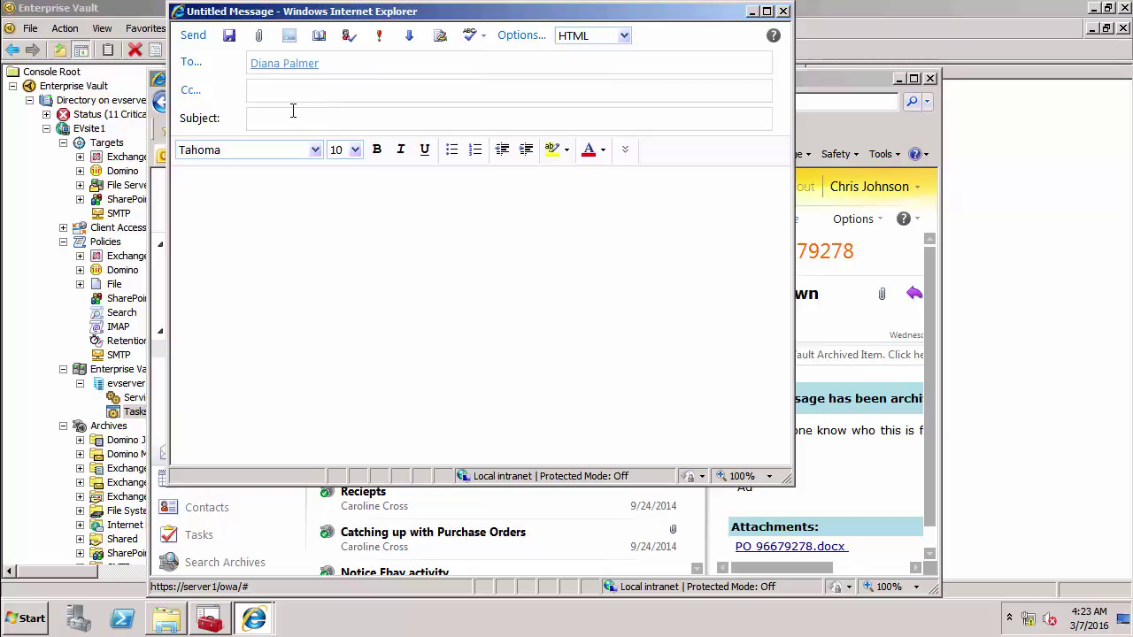
Give the message the subject "Testing x-headers" and the body "this email should have an extra x-header", and send it
text(Testing -hedares)
key(BackSpace)
key(BackSpace)
key(BackSpace)
key(BackSpace)
key(BackSpace)
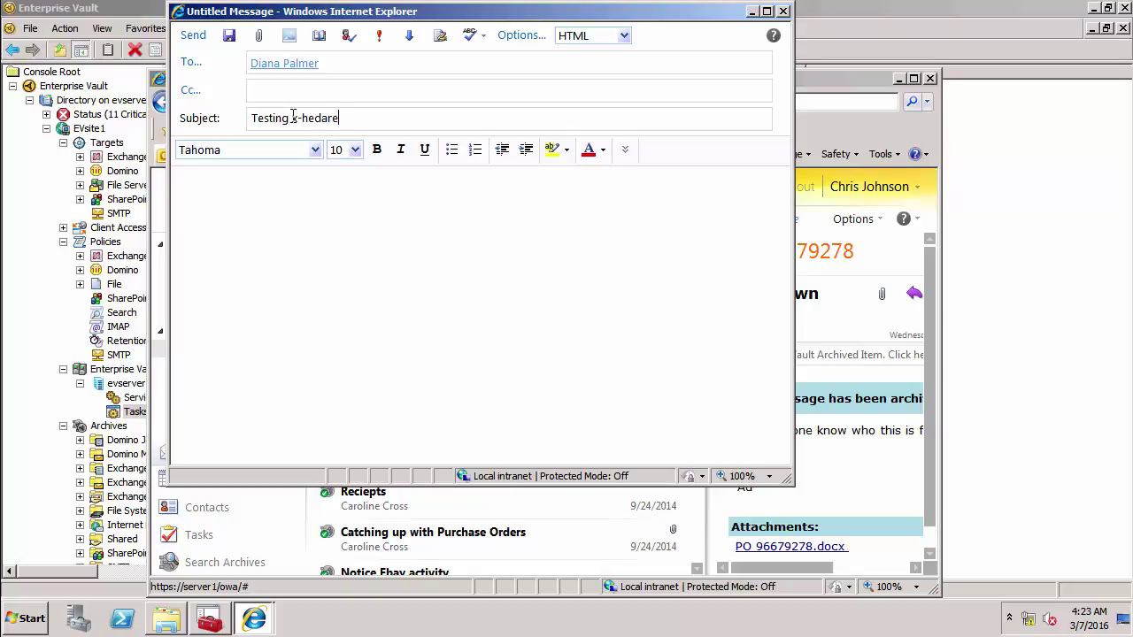
text(aders)
text(this email )
text(should have )
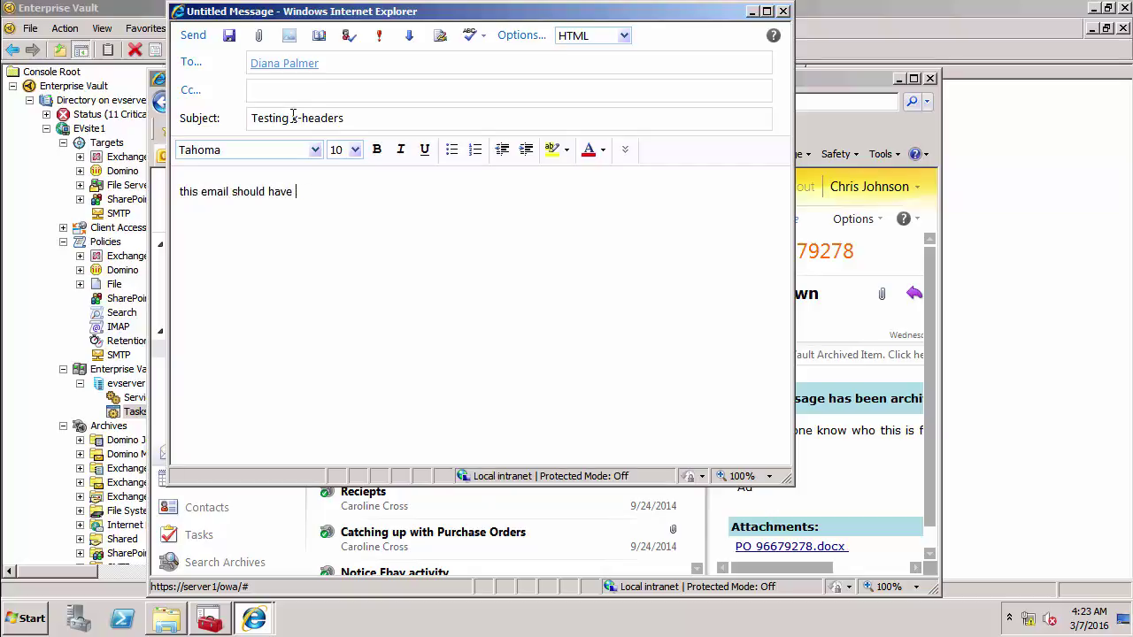
text(an extra x-header)
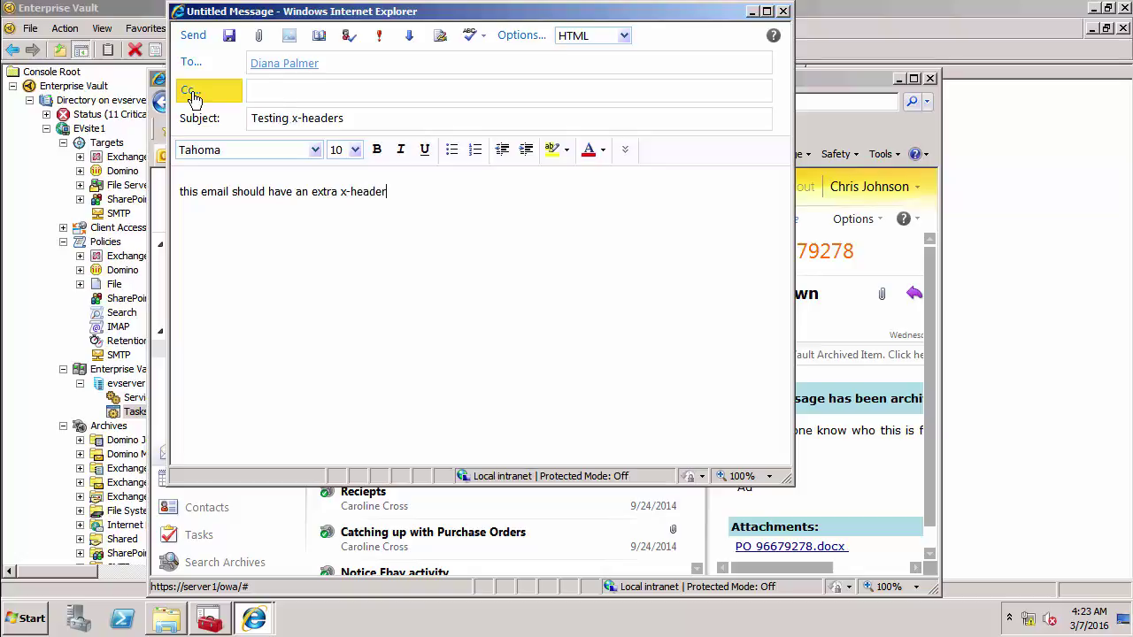
click(193, 37)
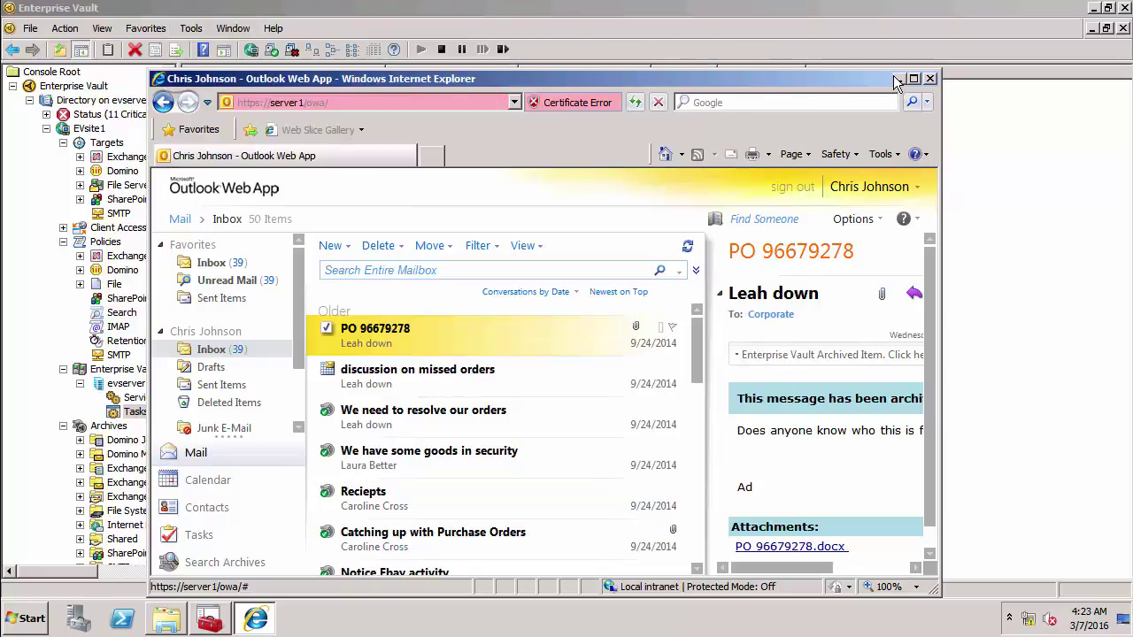
Minimize the webmail window and browse in Windows Explorer to the holding folder D:\SMTPHolding\07\09\23
click(899, 79)
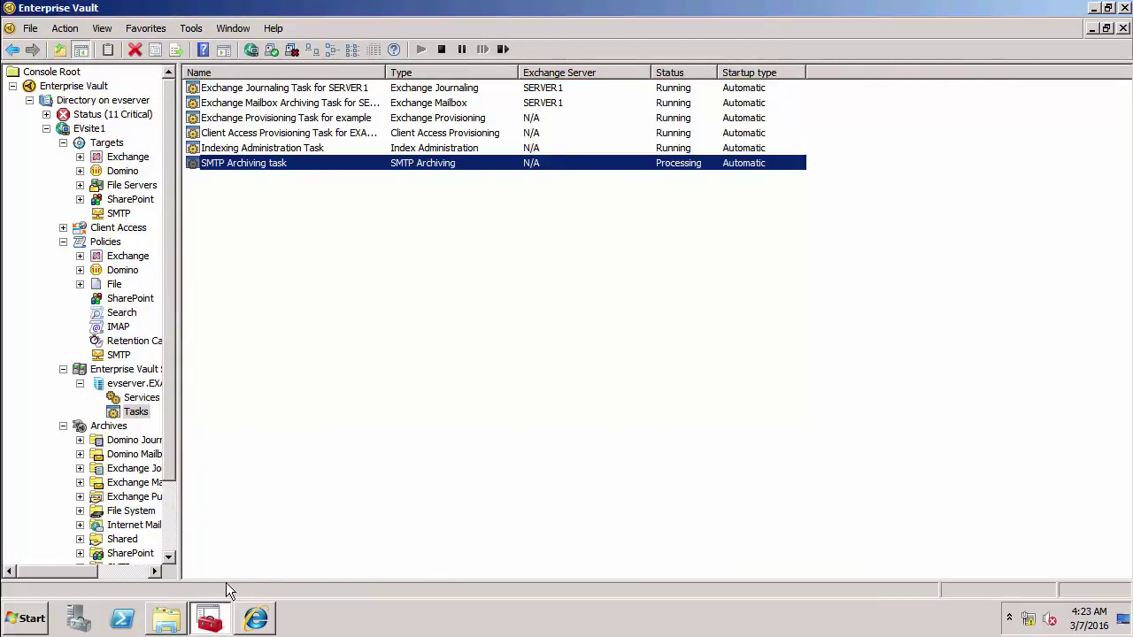
click(173, 619)
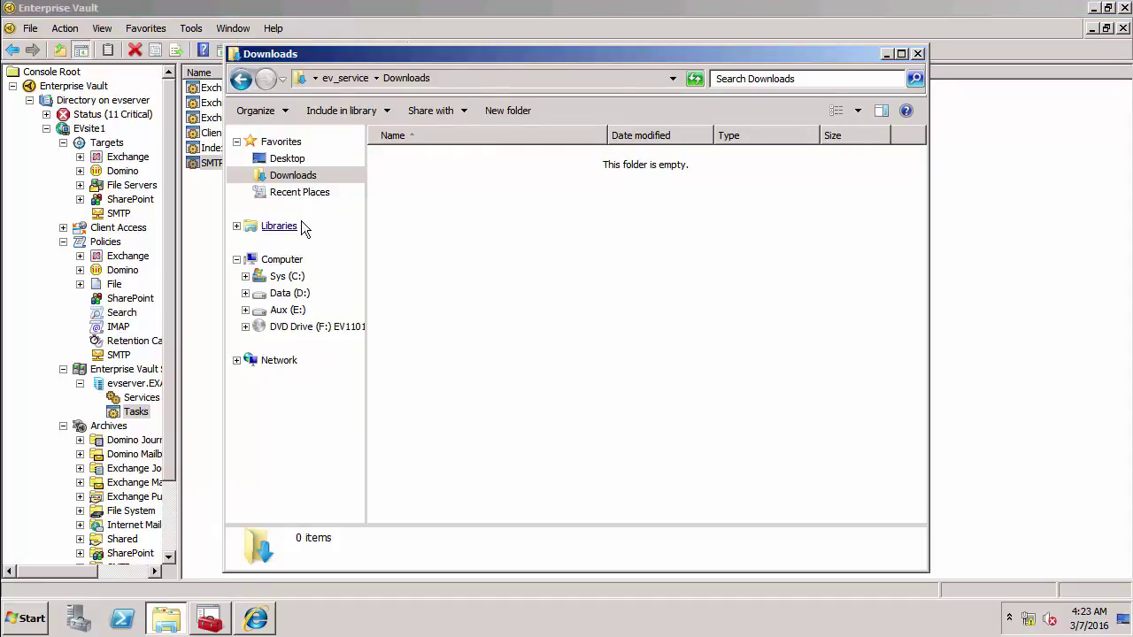
click(290, 293)
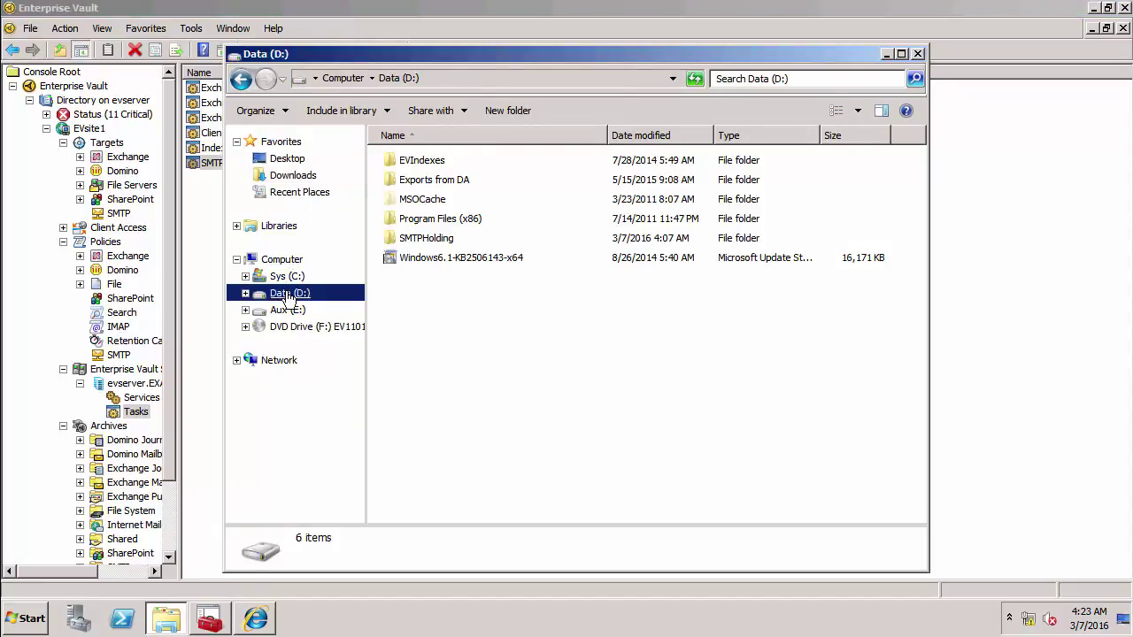
double_click(416, 238)
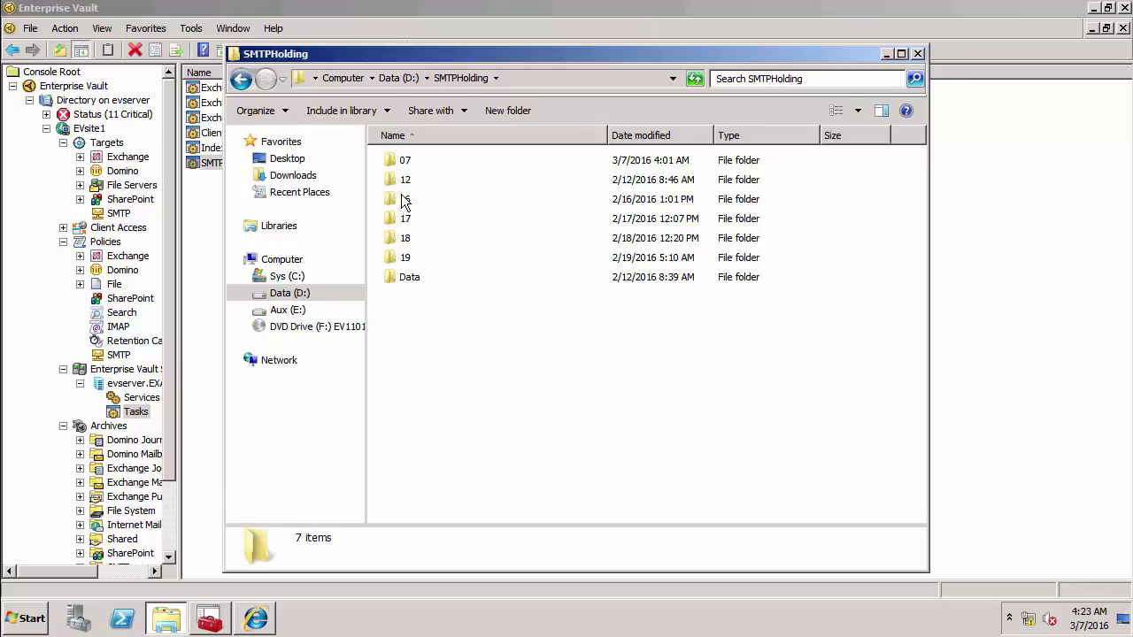
double_click(390, 161)
double_click(391, 161)
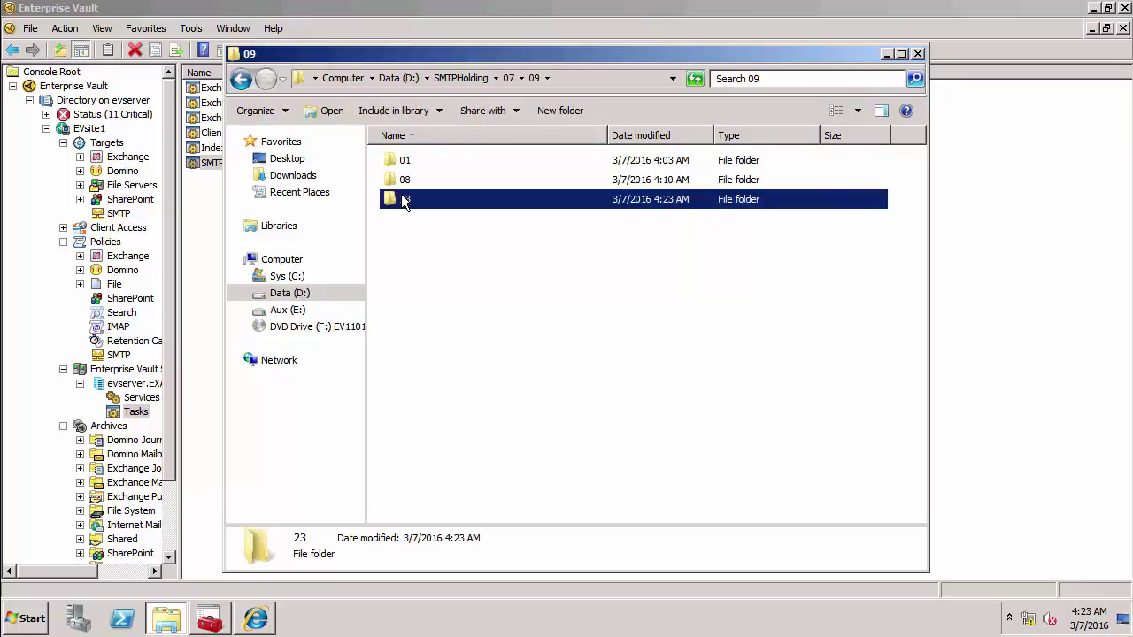
double_click(401, 199)
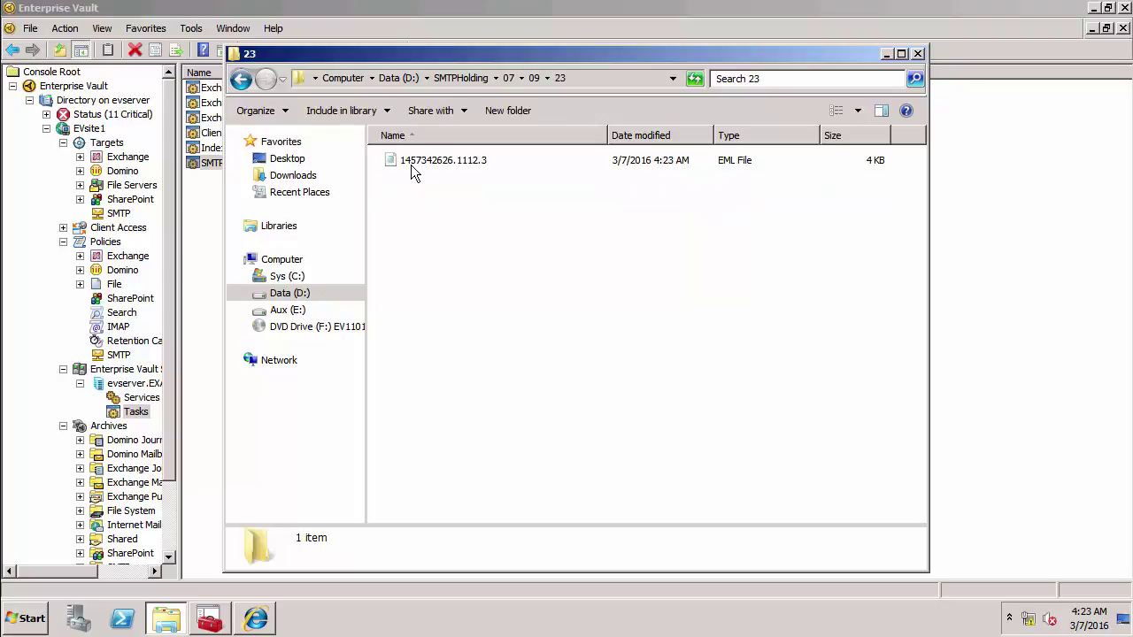
Copy the EML file 1457342626.1112.3 from the holding folder into the Downloads folder
right_click(411, 165)
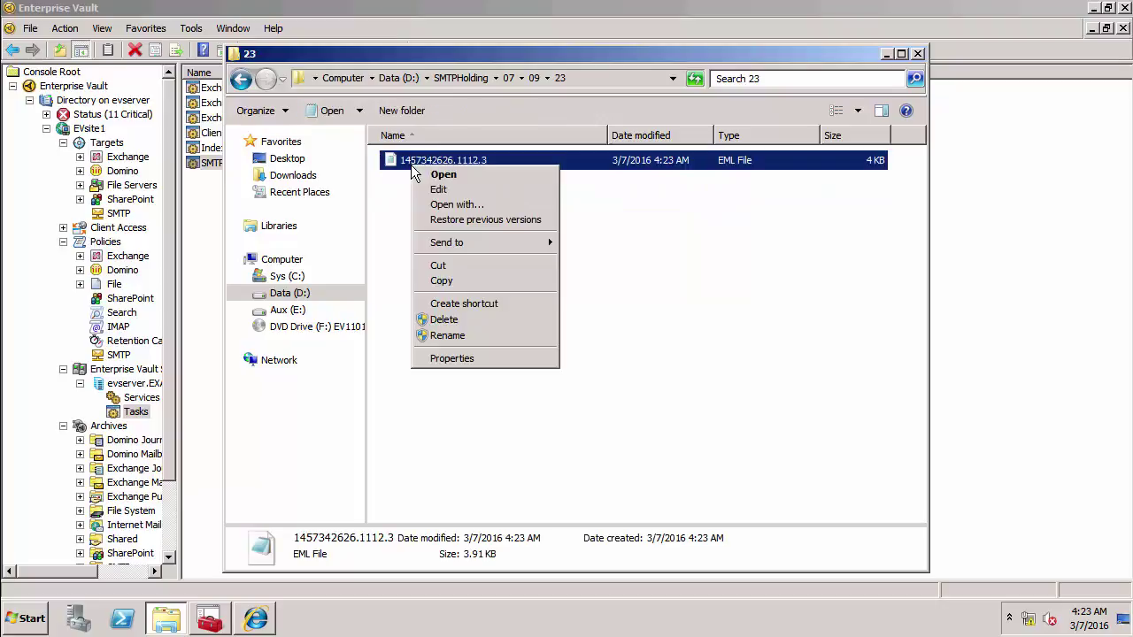
click(432, 278)
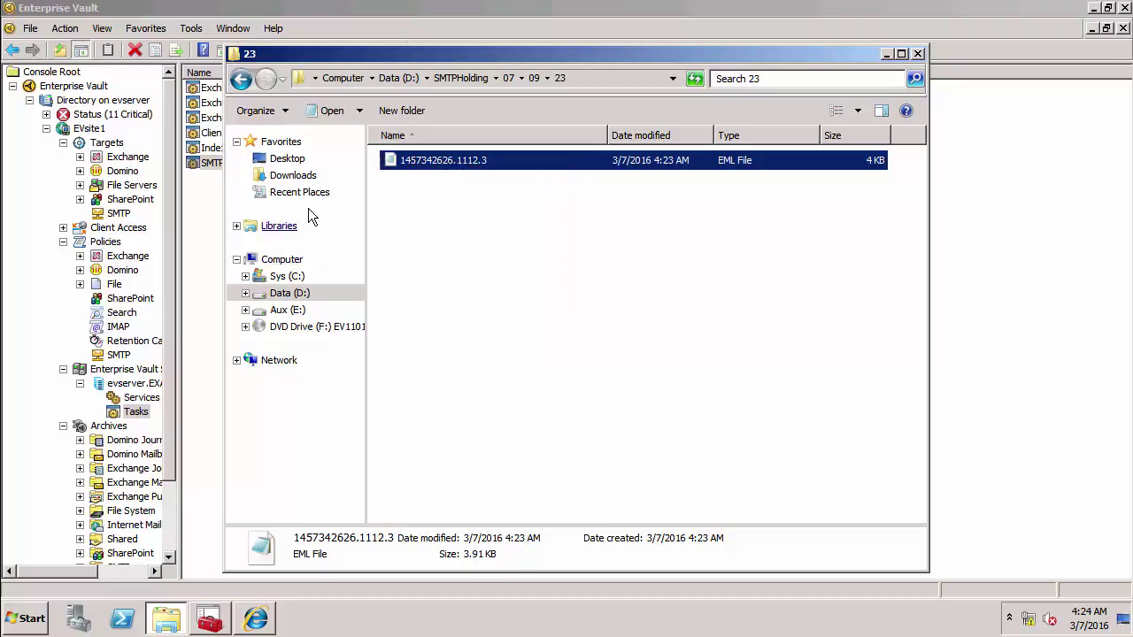
click(301, 179)
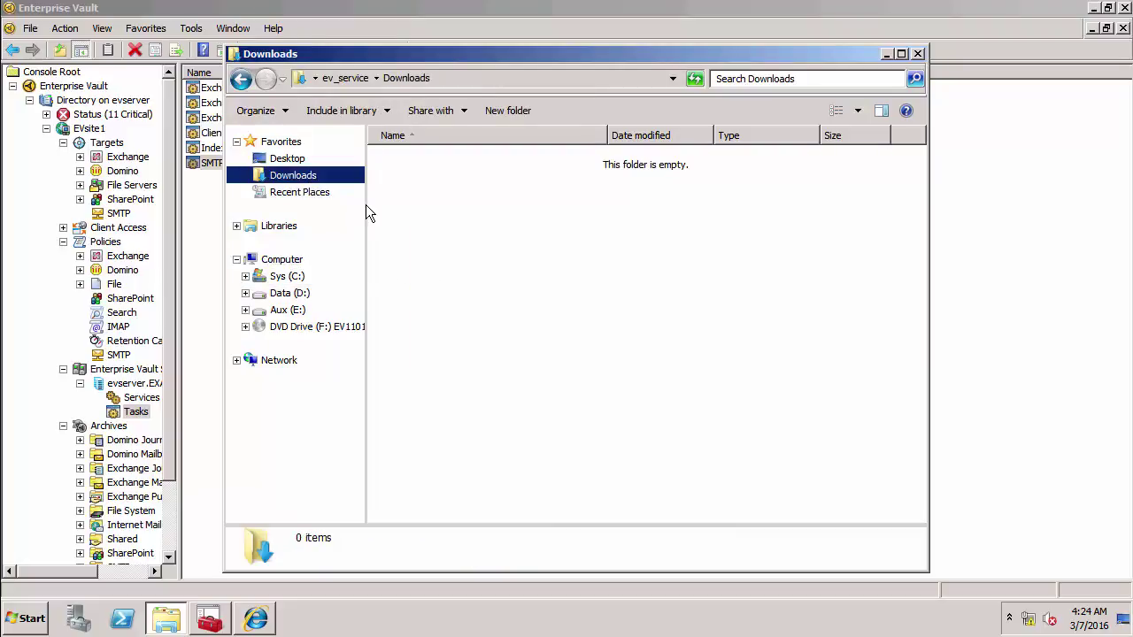
right_click(403, 213)
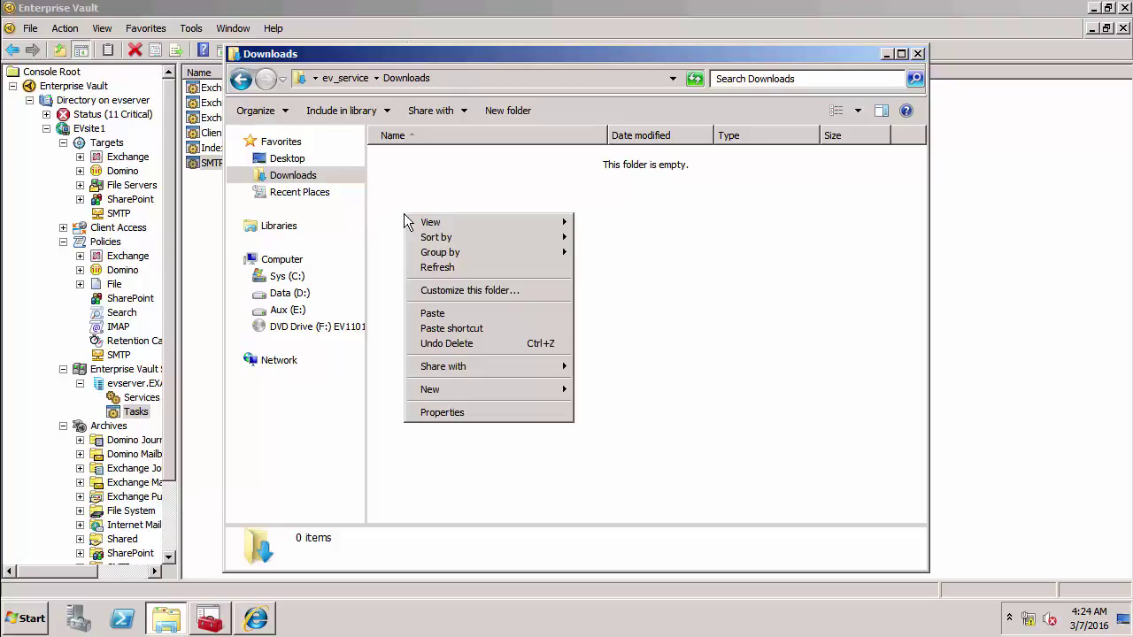
click(419, 314)
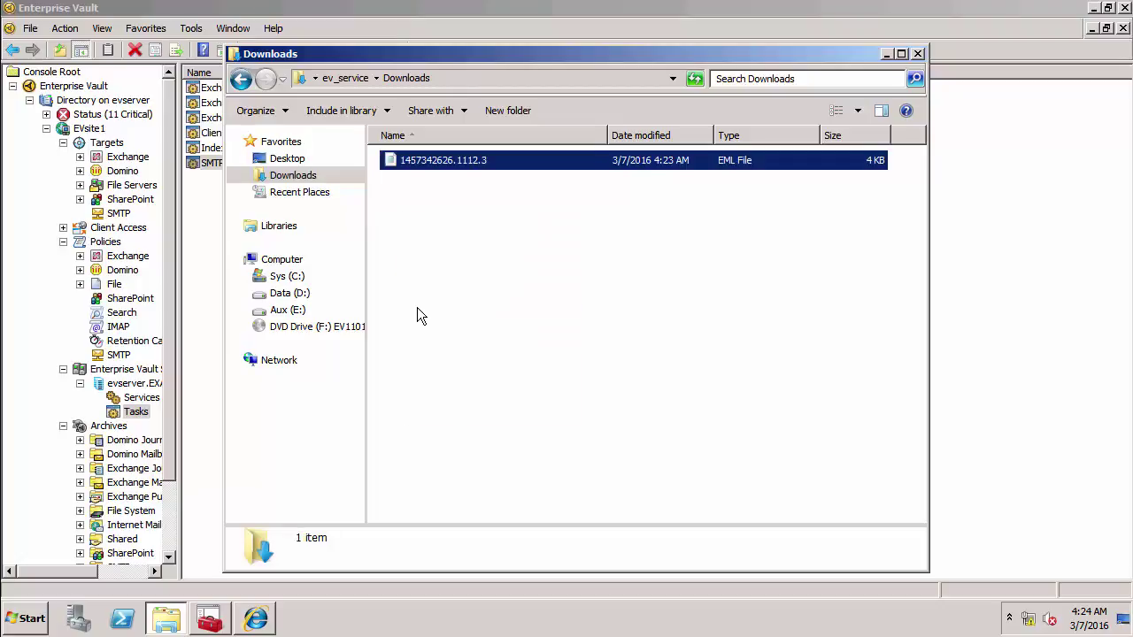
Open the copied EML file in a maximized Notepad window, examine its x-department header line, and close it
double_click(412, 163)
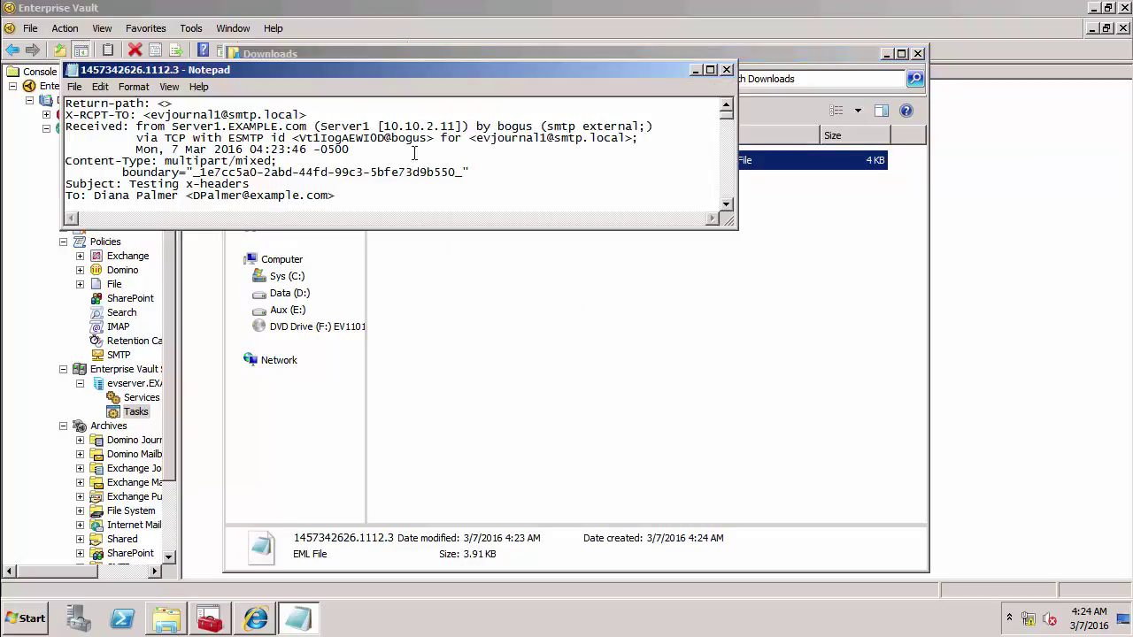
double_click(411, 74)
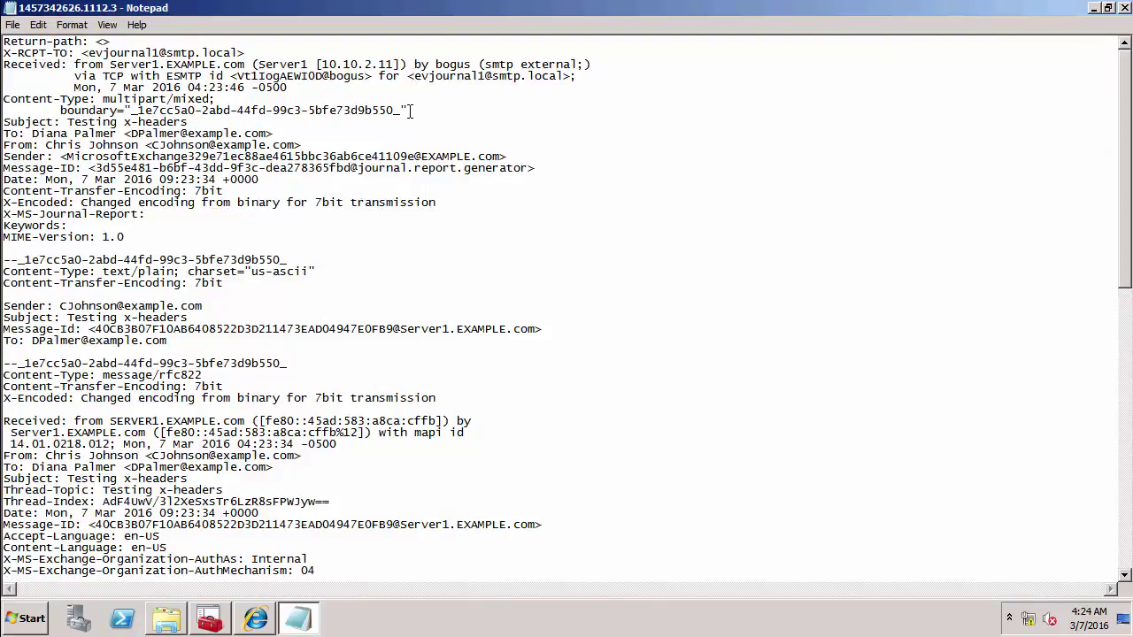
scroll(283, 305, down, 2)
scroll(283, 306, down, 8)
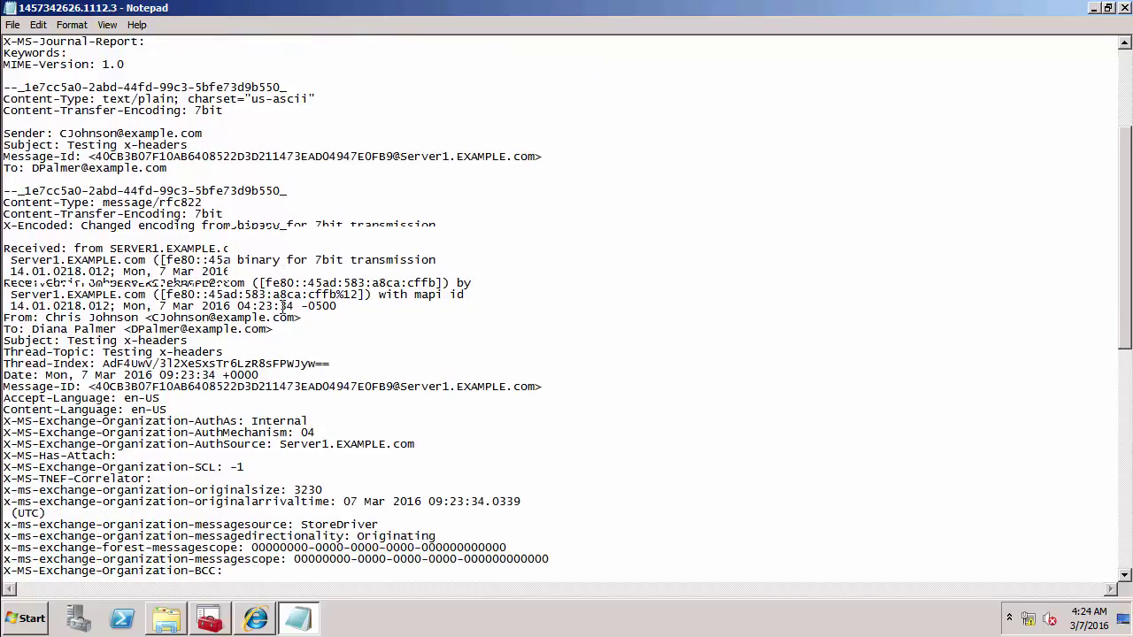
scroll(284, 305, down, 1)
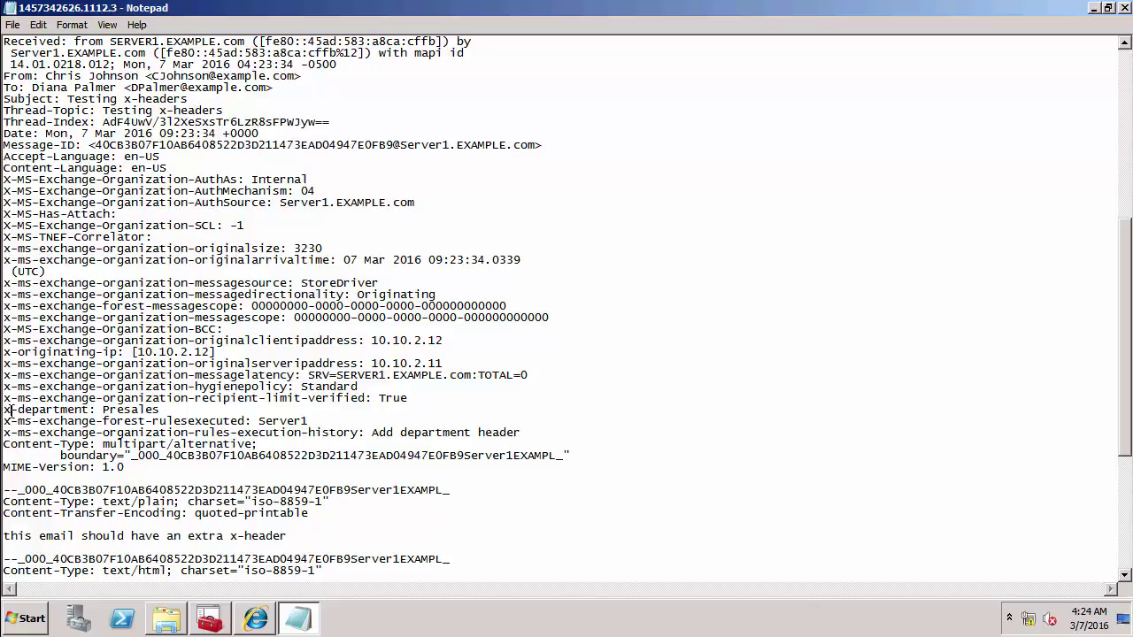
drag(11, 410, 179, 411)
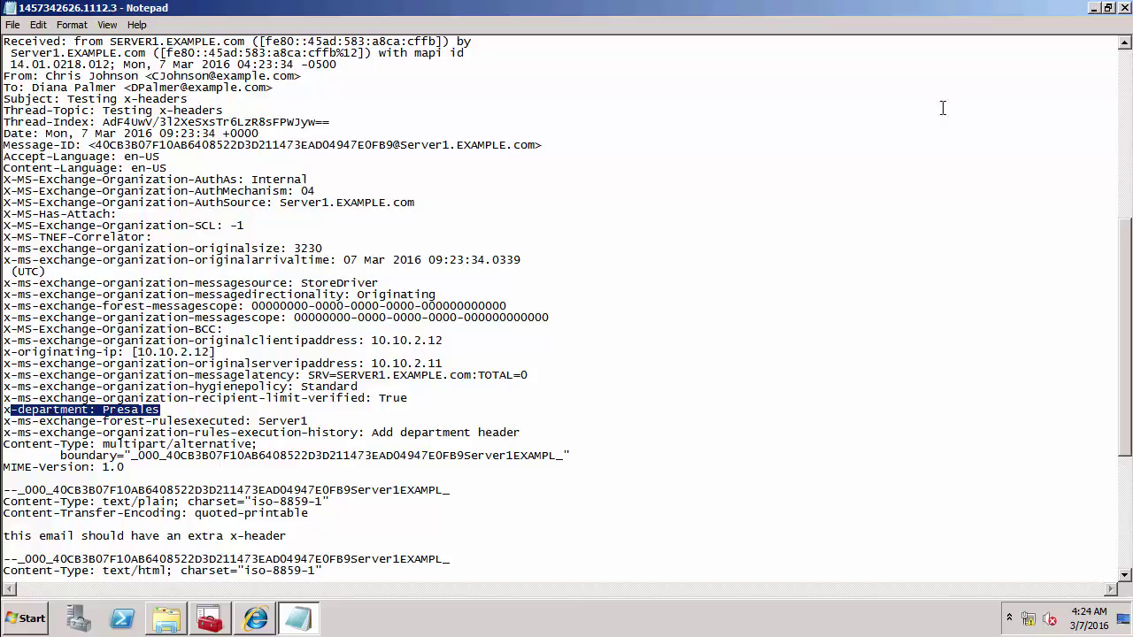
click(1122, 10)
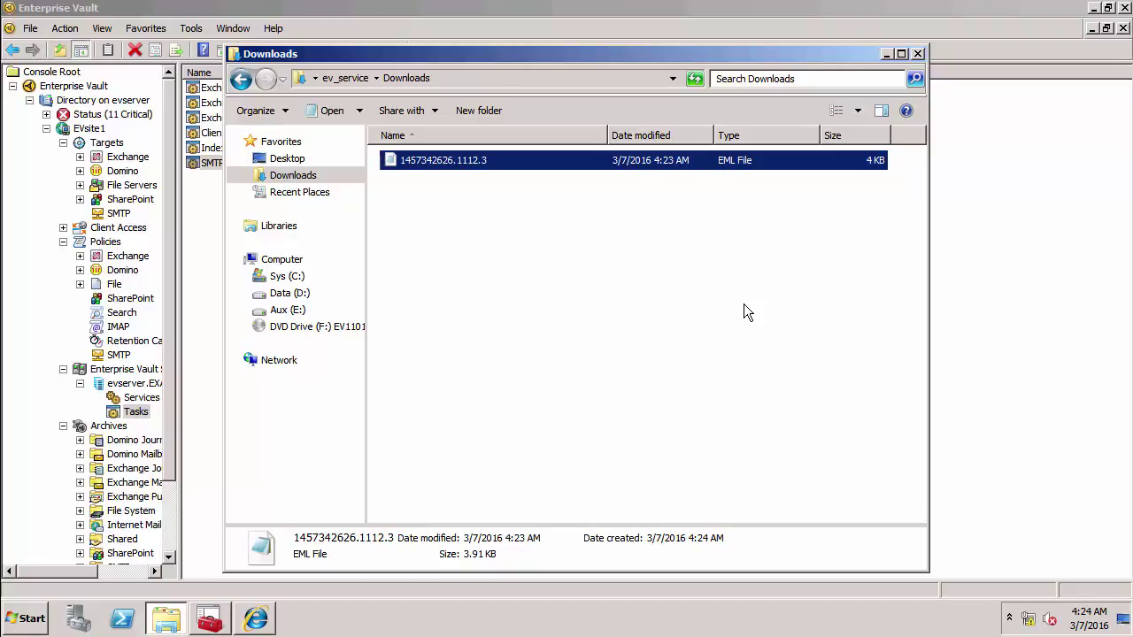
Go back to D:\SMTPHolding\07\09\23 and check whether the held message is still there
click(299, 297)
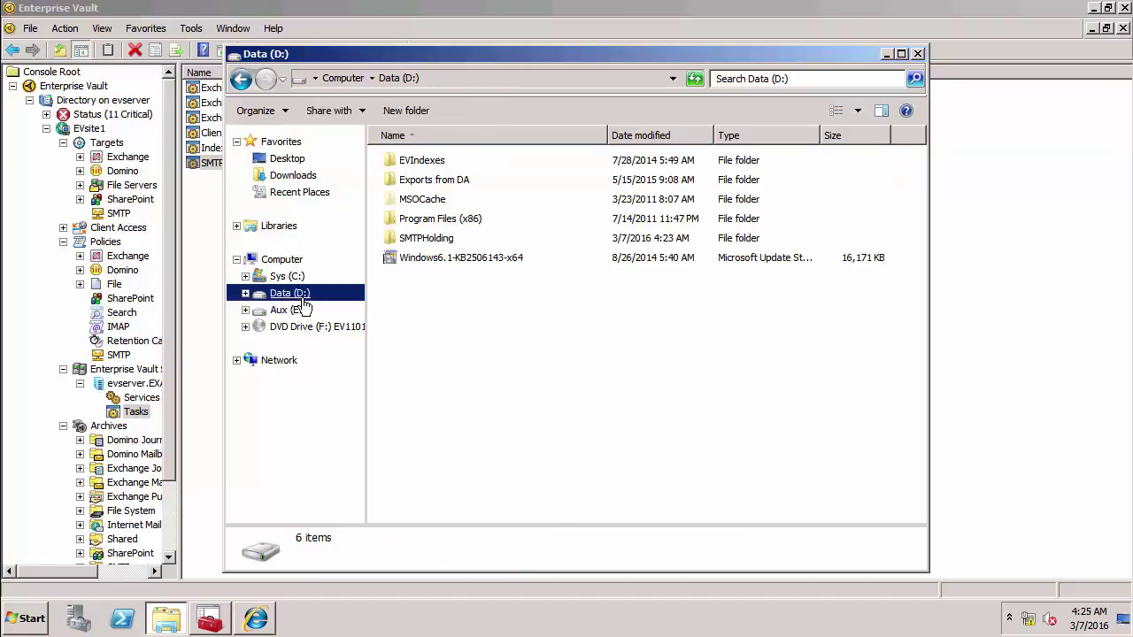
double_click(429, 237)
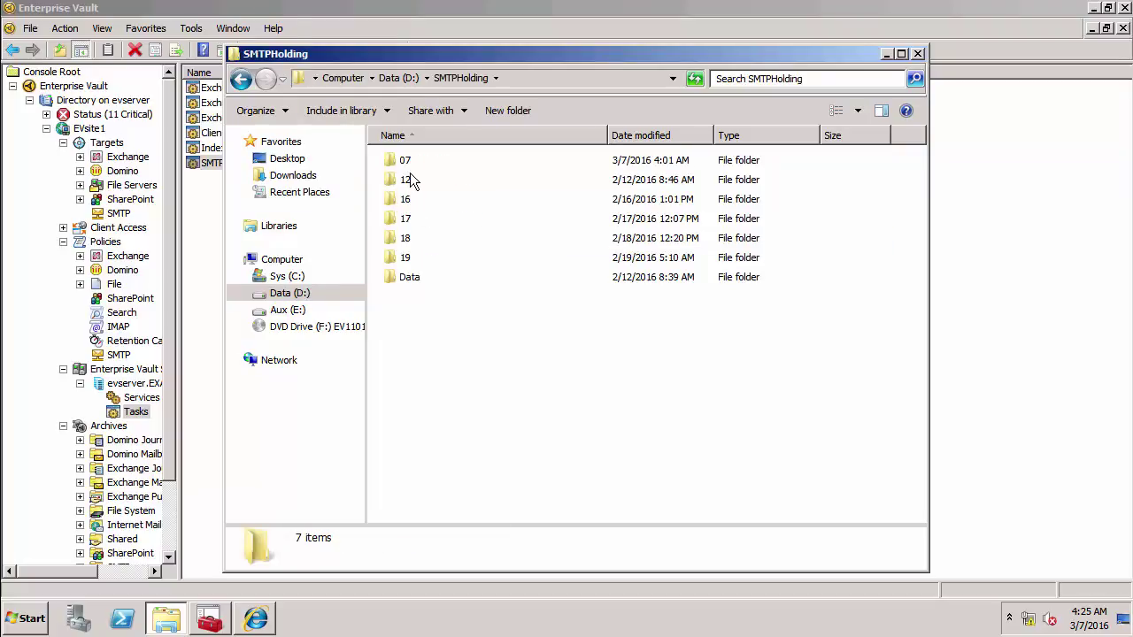
double_click(409, 164)
double_click(409, 165)
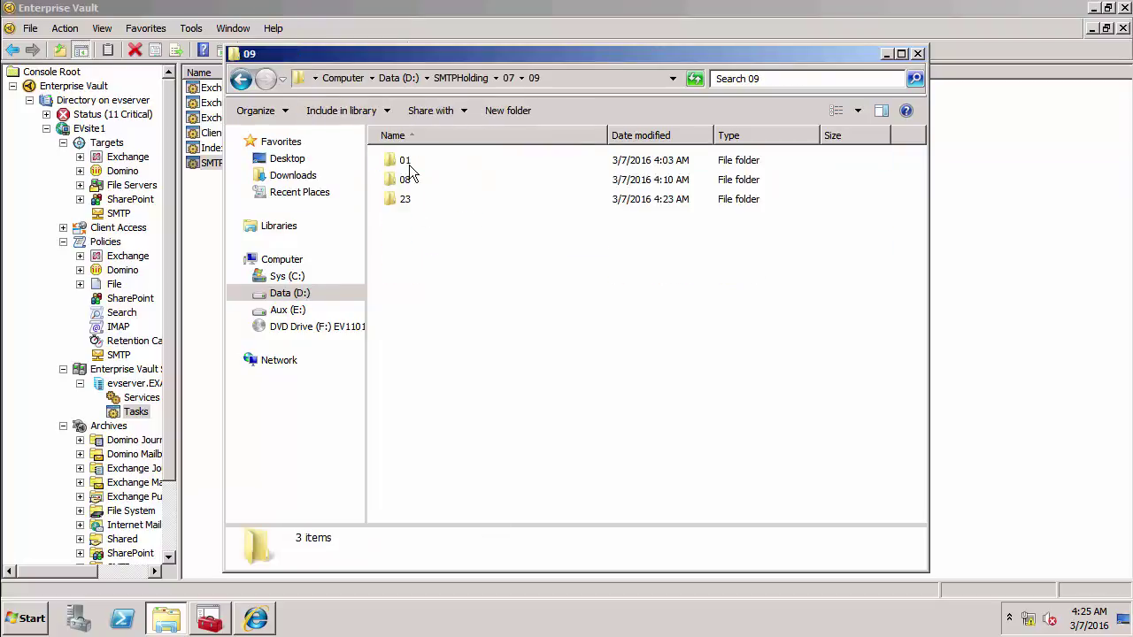
double_click(404, 197)
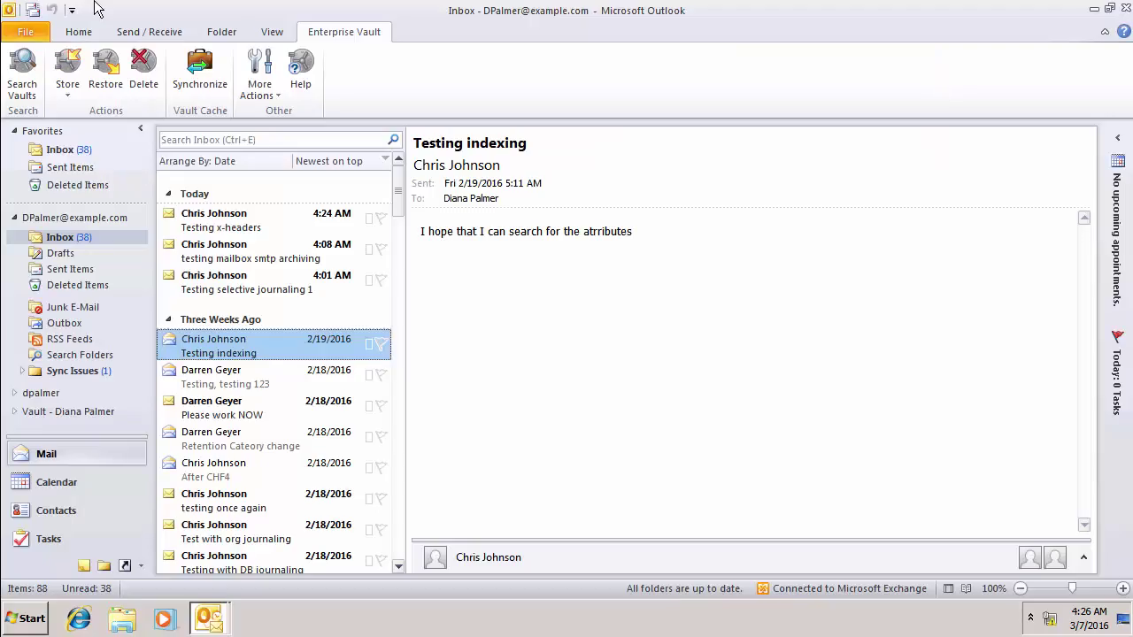
In the recipient's Outlook, open Enterprise Vault Search and start customizing the columns of the results list
click(25, 95)
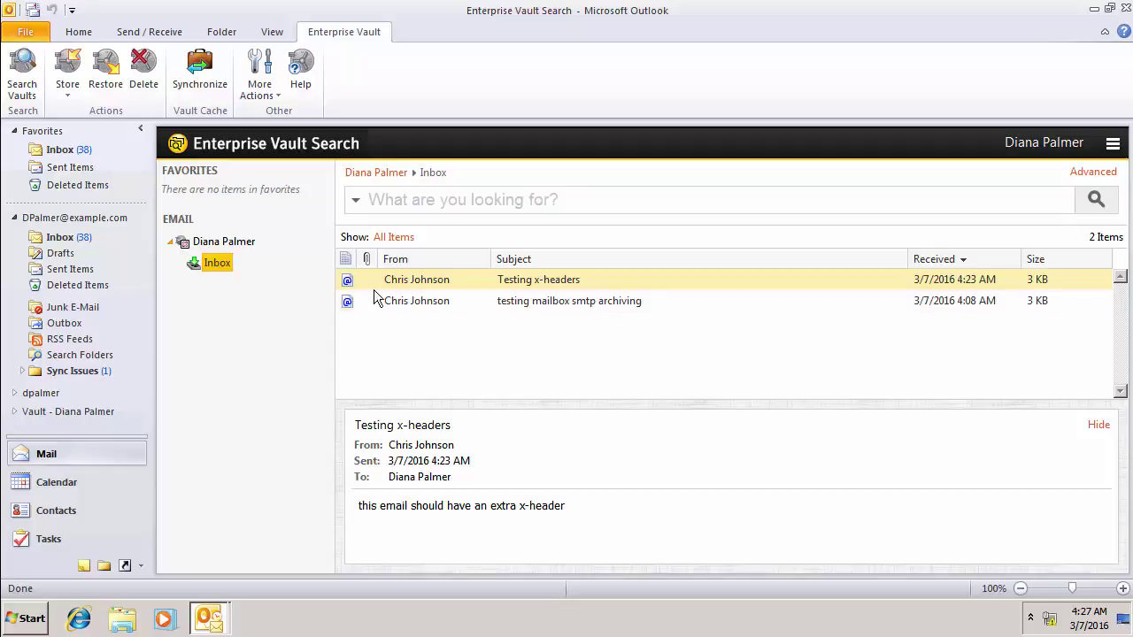
right_click(466, 264)
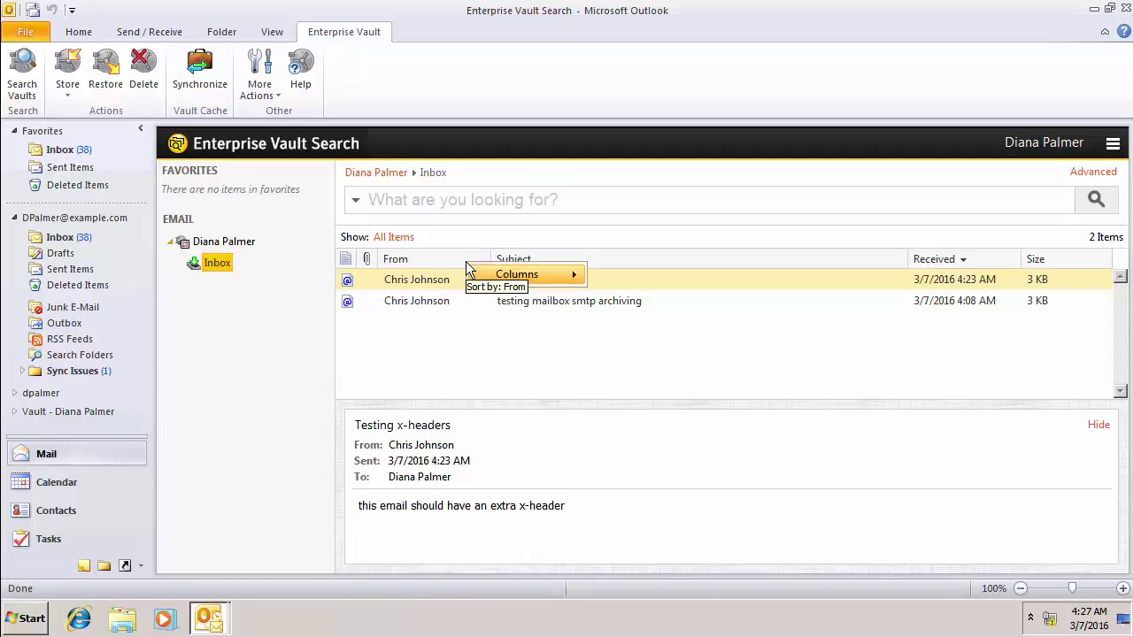
mouse_move(519, 275)
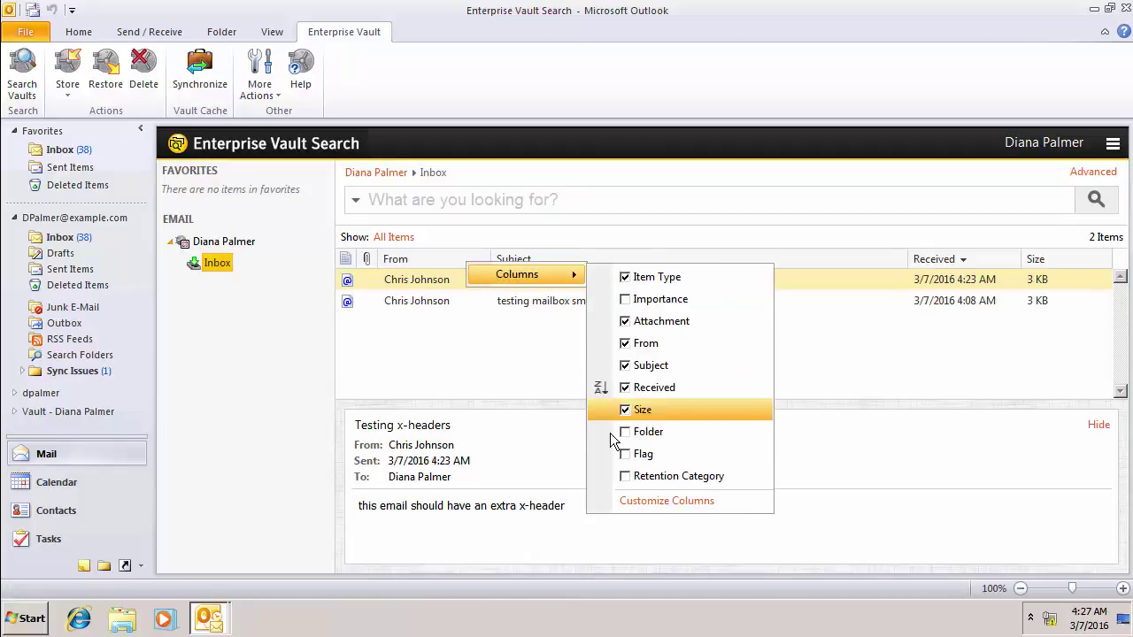
click(626, 502)
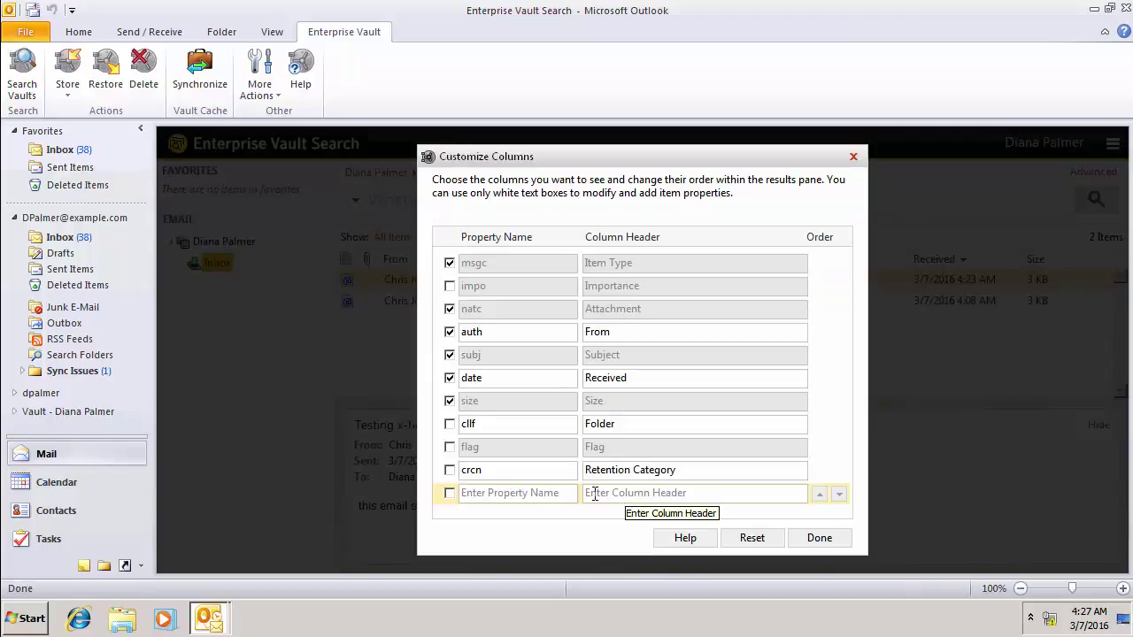
Add an enabled results column for the property EVXHDR.X-Department with the column header Department, and apply the column changes
click(450, 494)
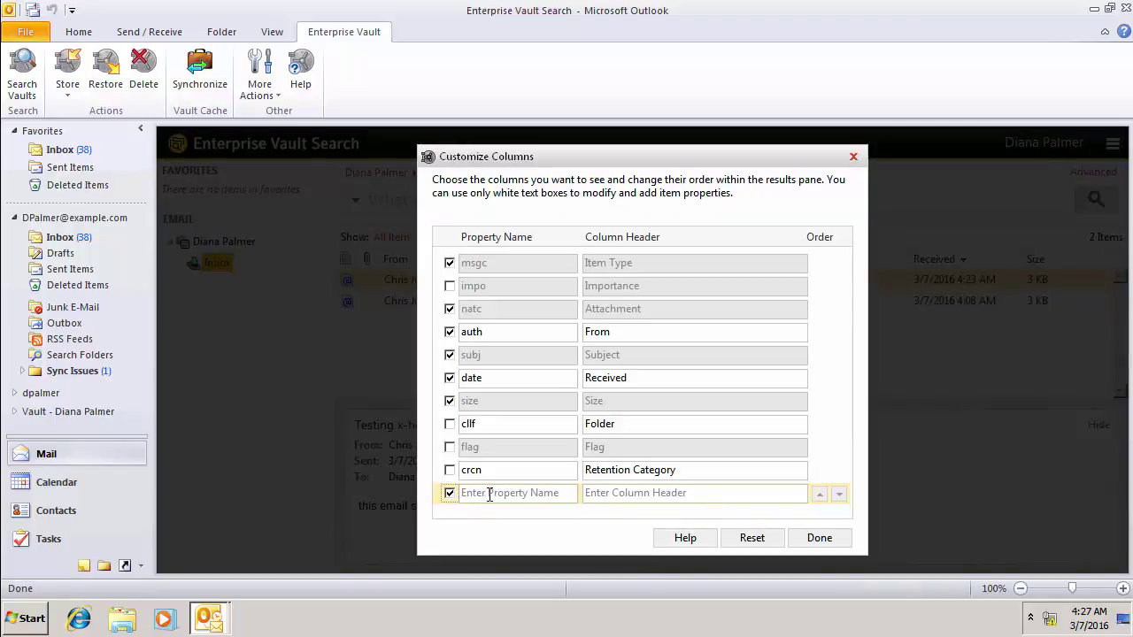
click(488, 494)
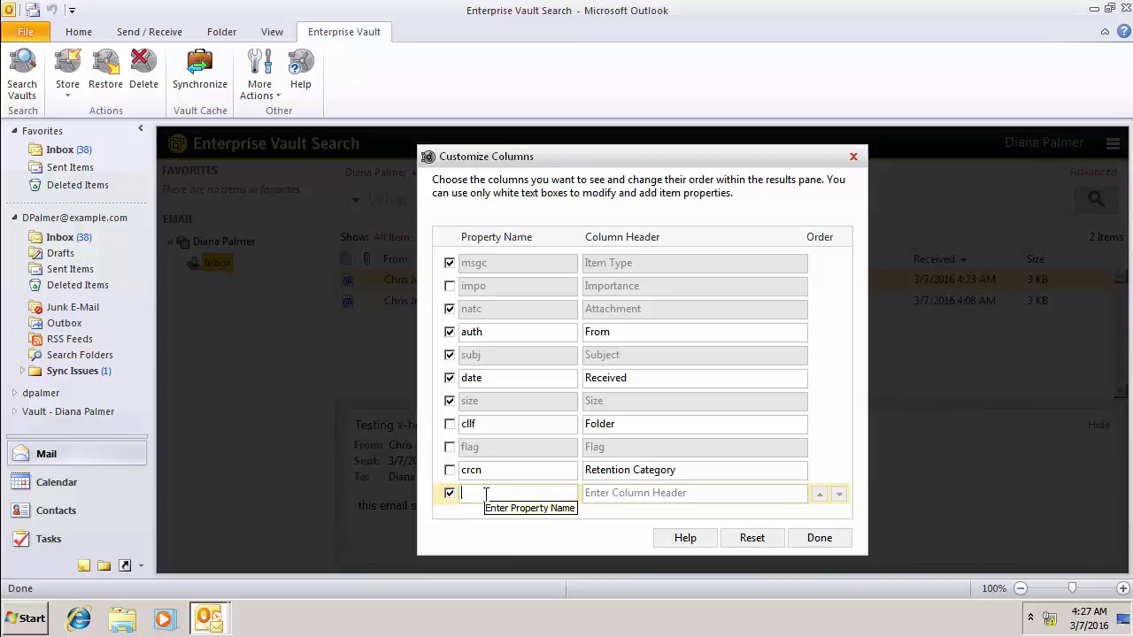
text(EVX)
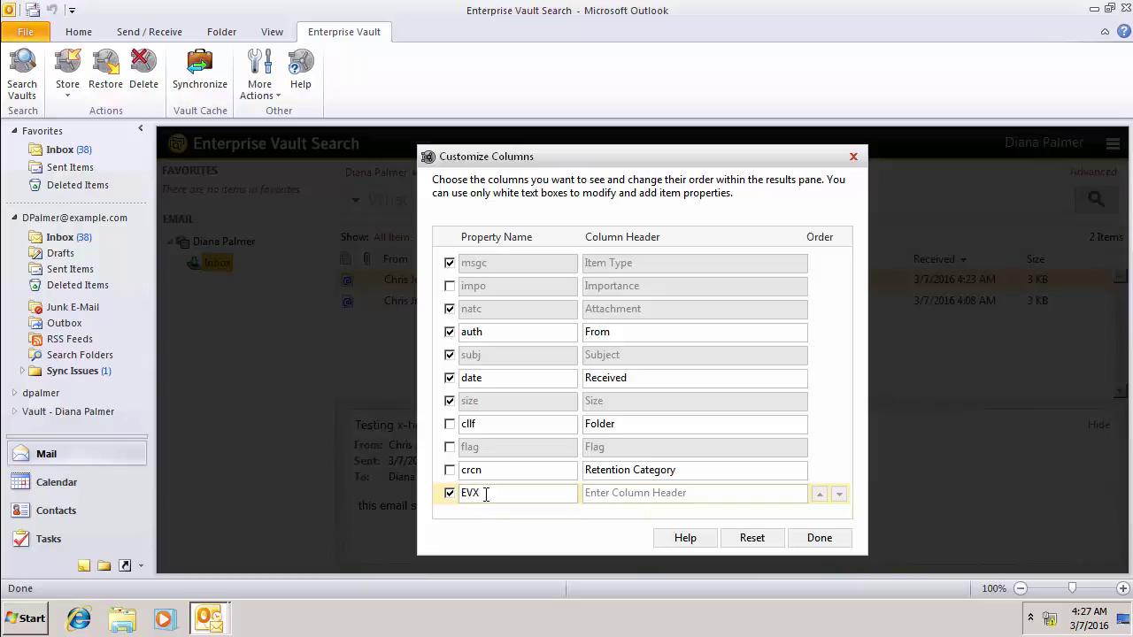
text(HDR.X-Department)
click(598, 492)
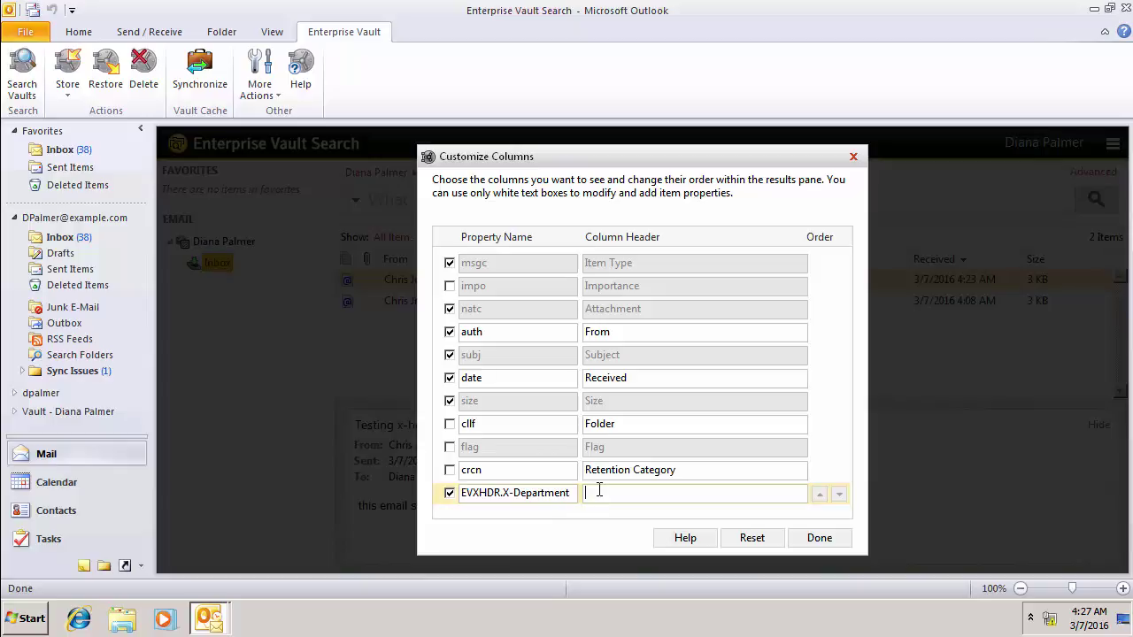
text(Depart)
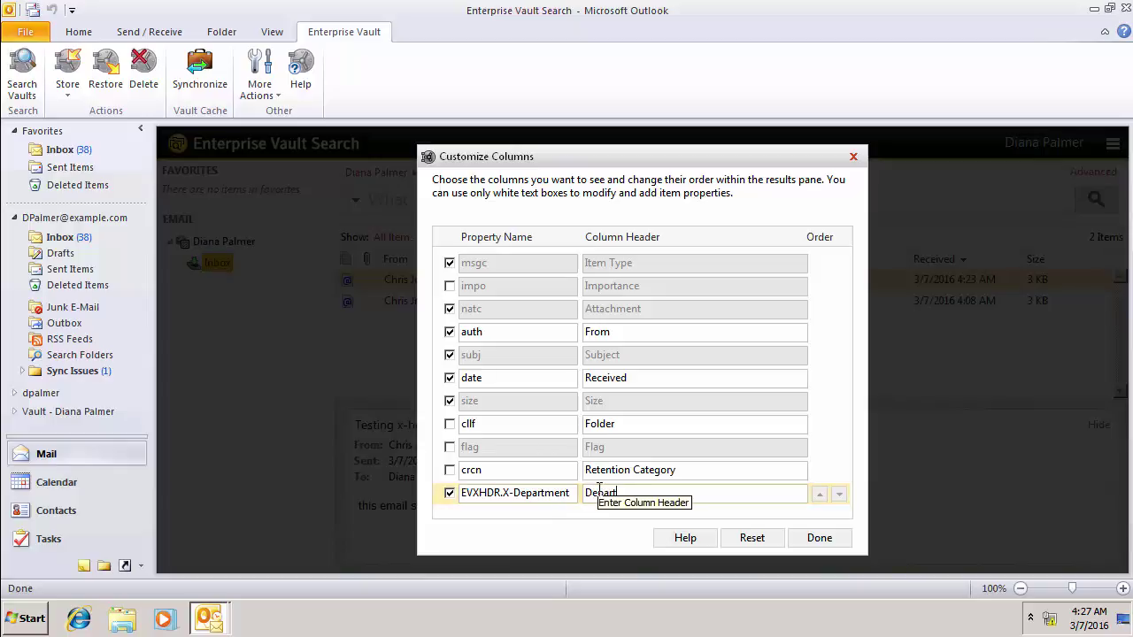
text(ment)
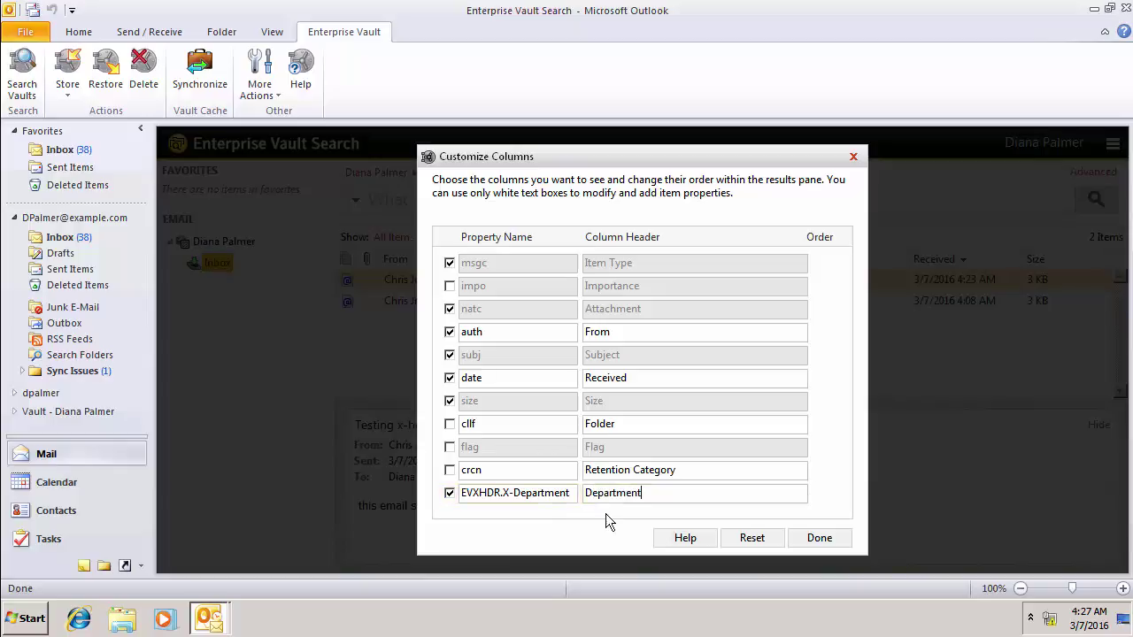
click(821, 538)
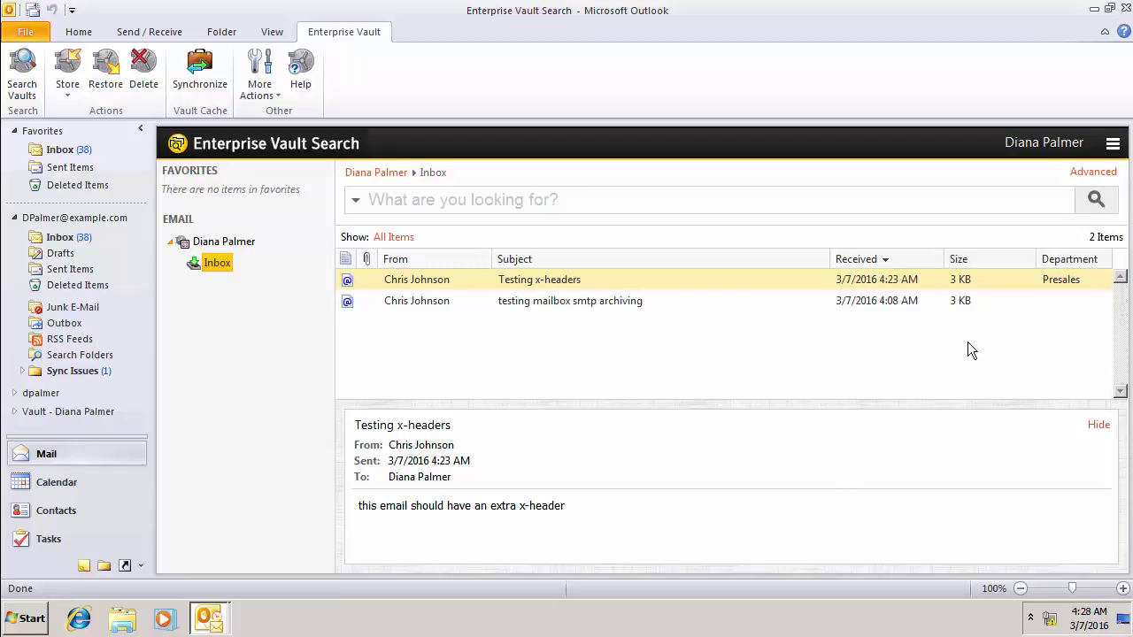
Check in the Enterprise Vault Search preferences that custom fields are shown in advanced search, and close the preferences
click(1021, 146)
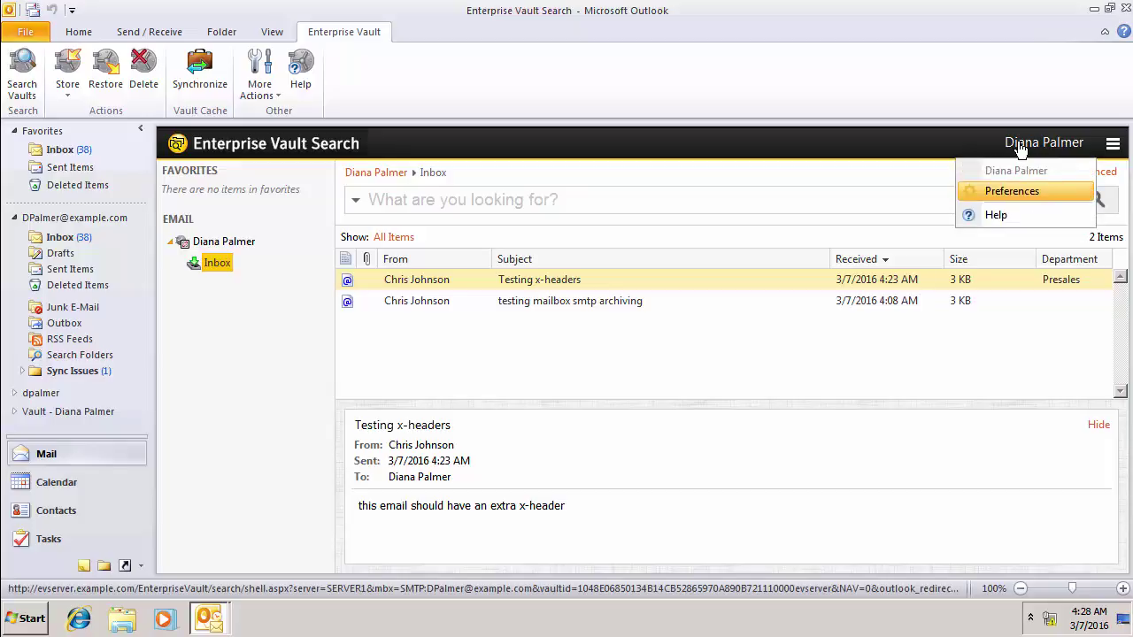
click(1014, 190)
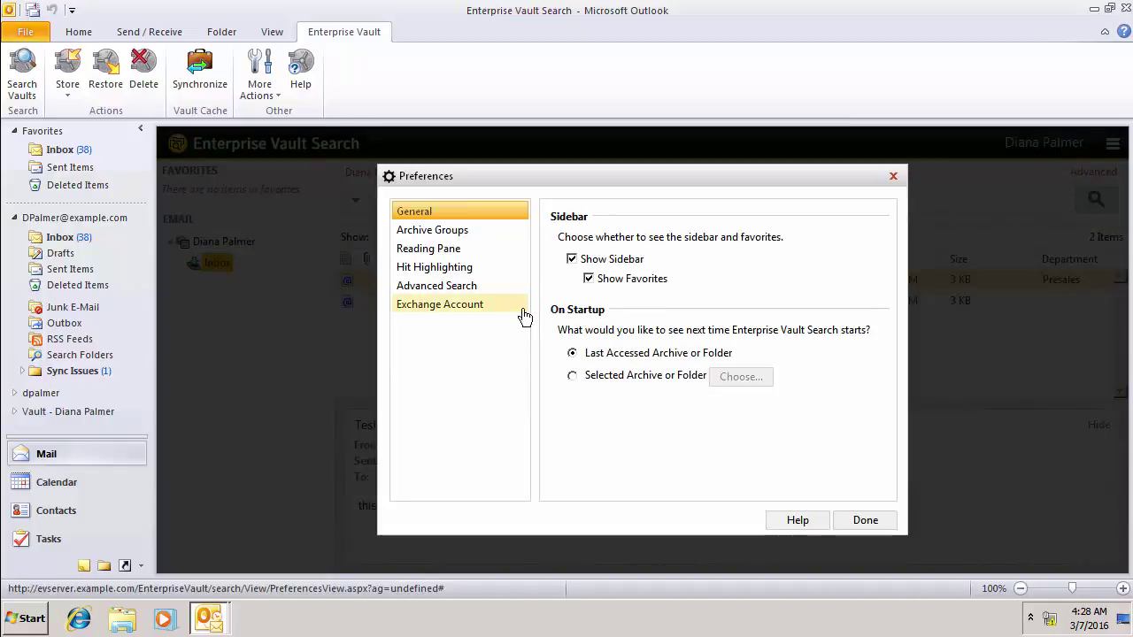
click(457, 293)
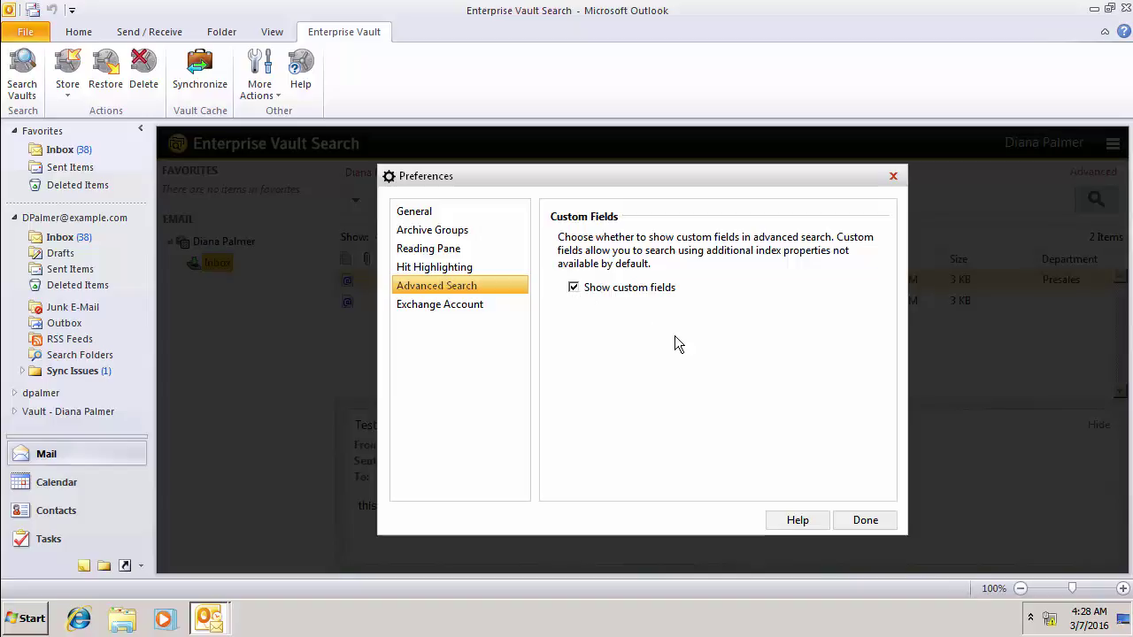
click(870, 520)
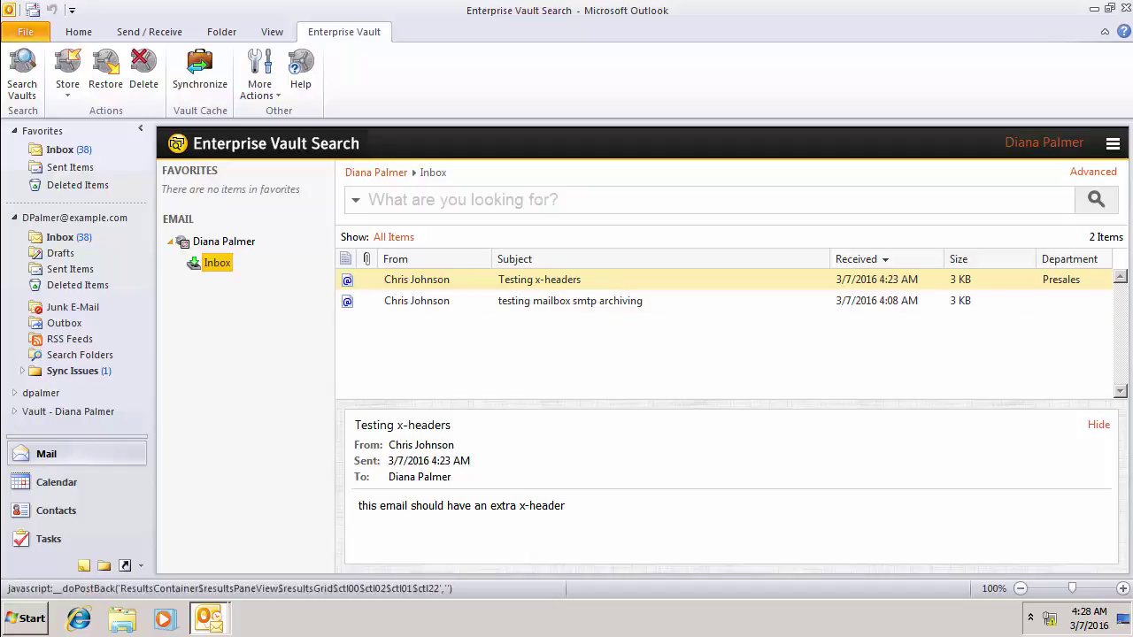
Switch to advanced search and make the first criterion a custom text field named EVXHDR.X_Department
click(1090, 173)
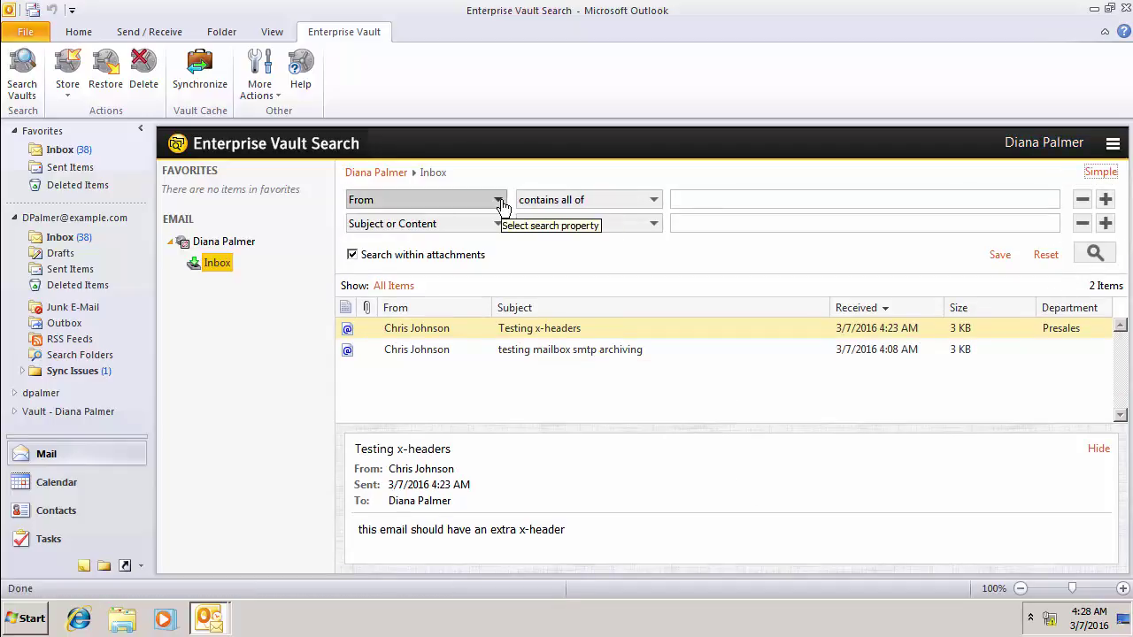
click(499, 200)
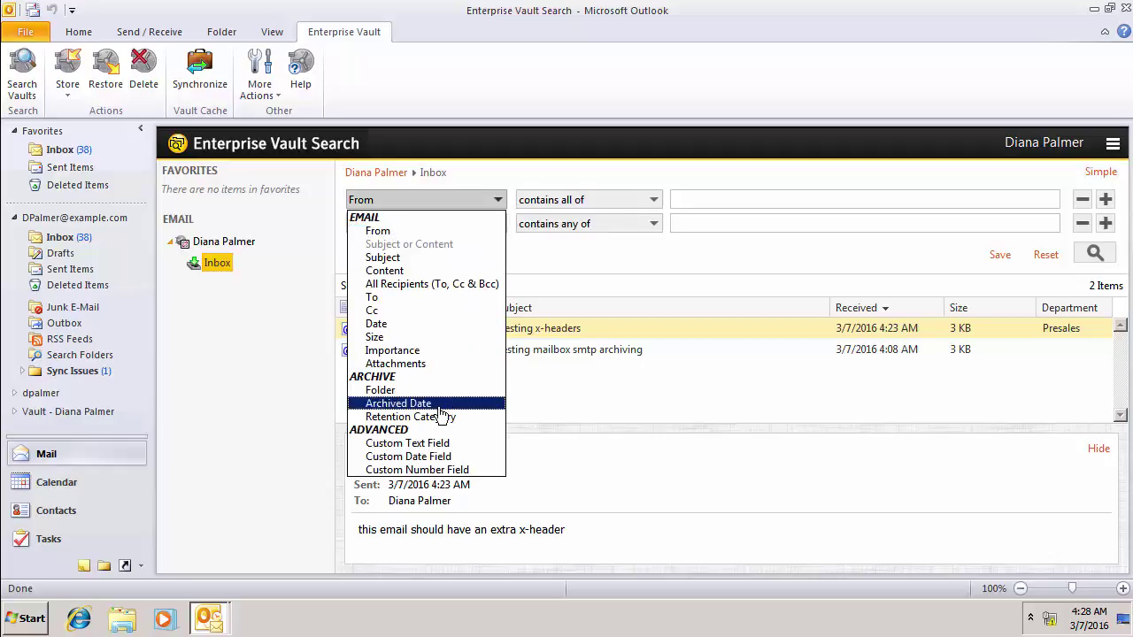
click(437, 442)
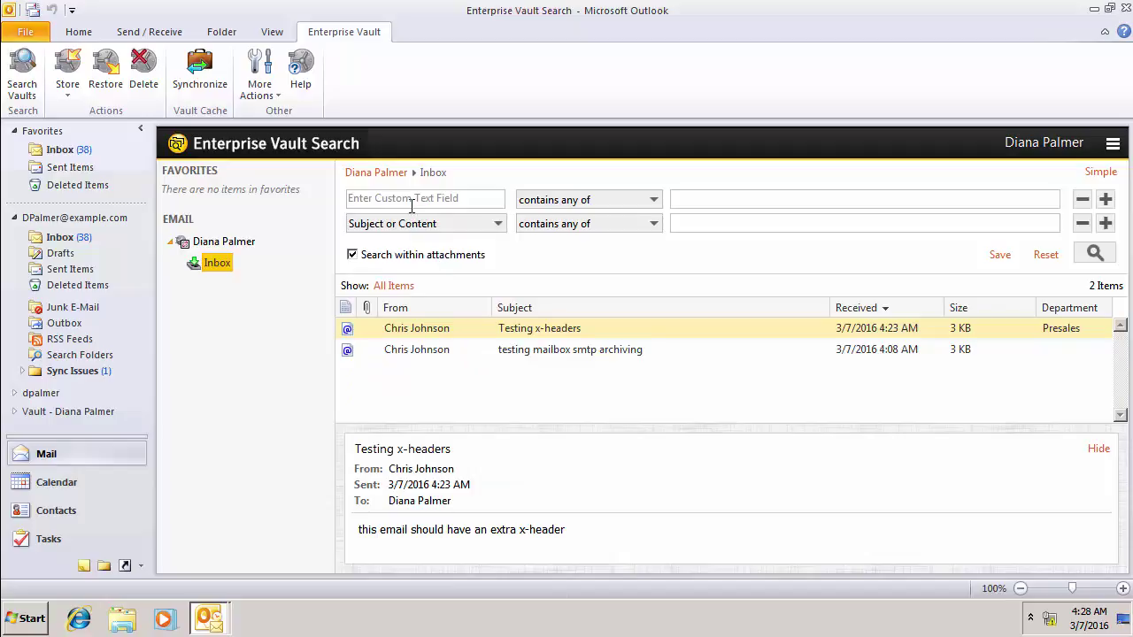
click(397, 201)
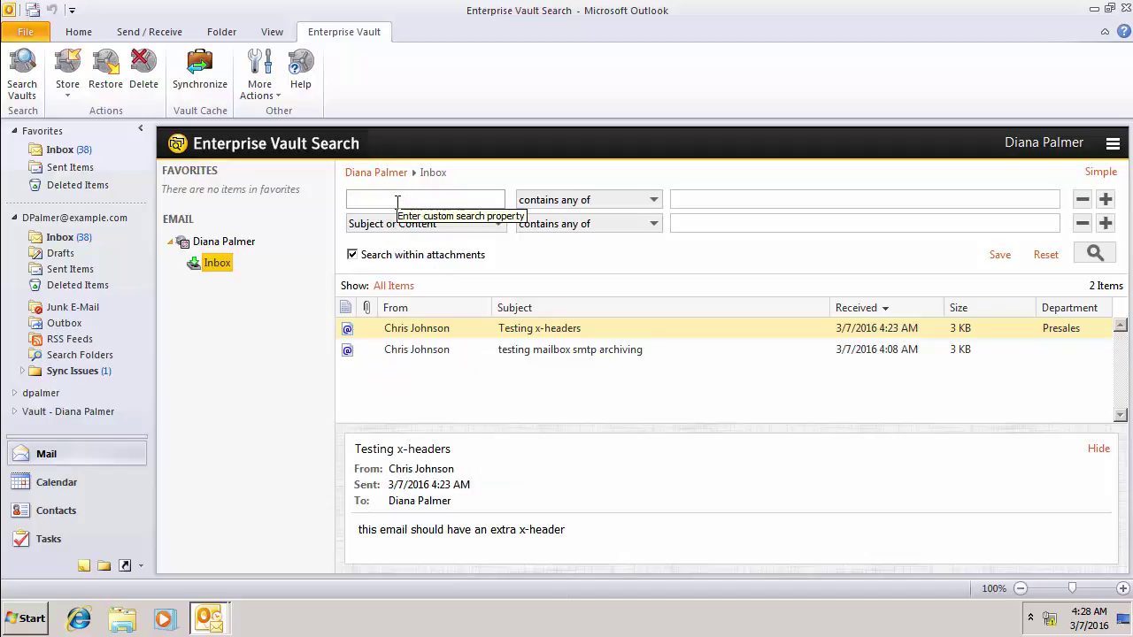
text(EVXHDR.)
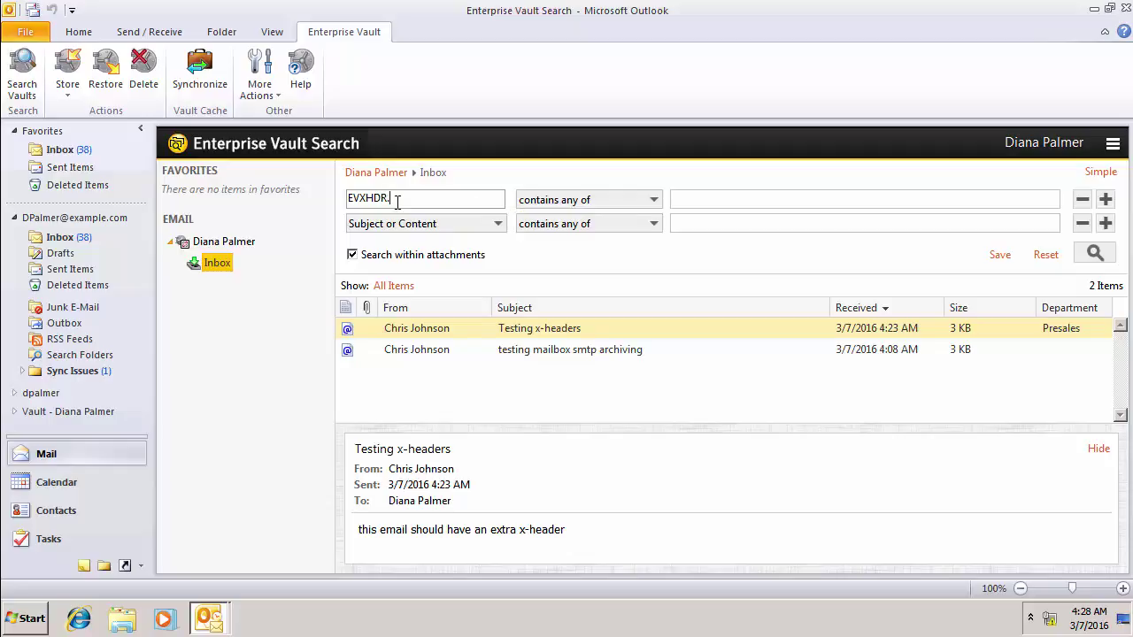
text(X-Department)
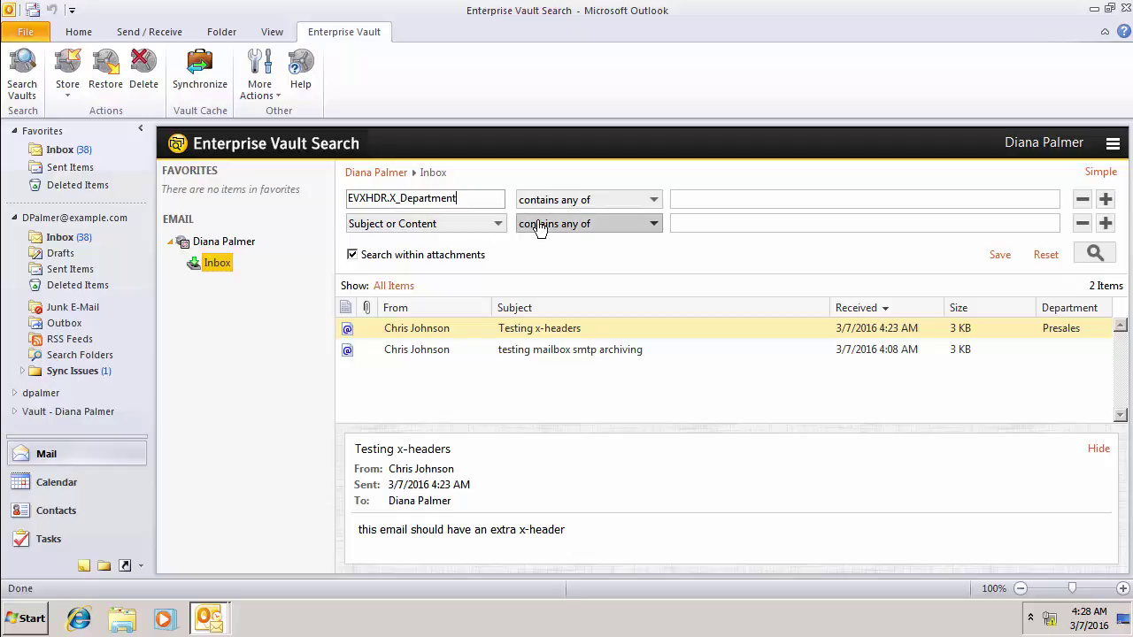
Set the custom field criterion's search value to Presales and remove the Subject or Content criterion
click(688, 202)
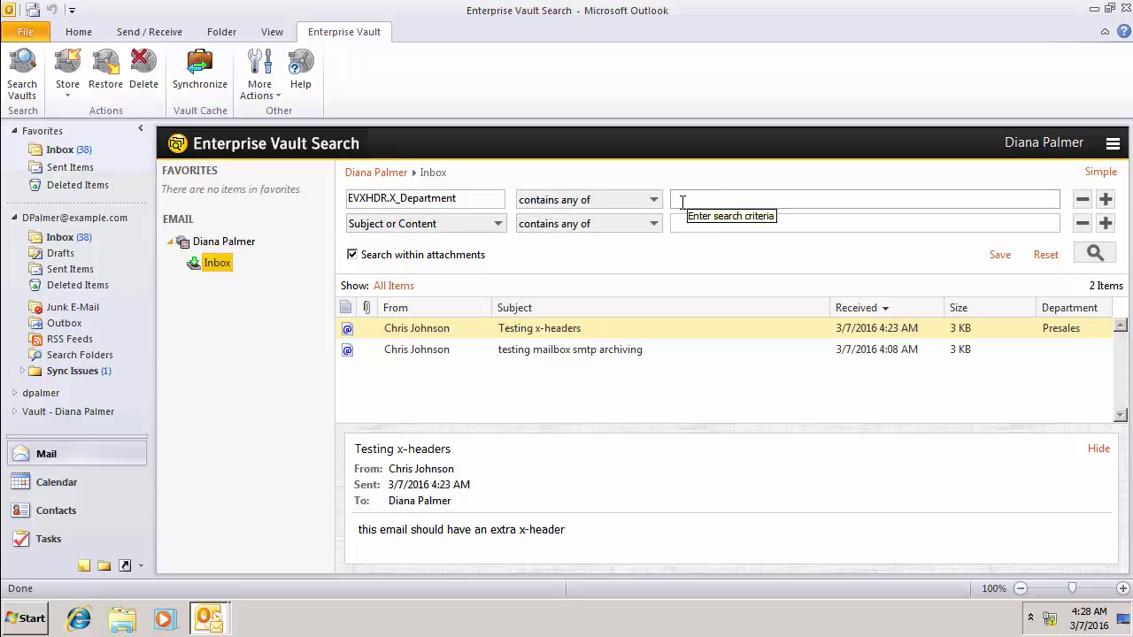
text(Presalesd)
key(BackSpace)
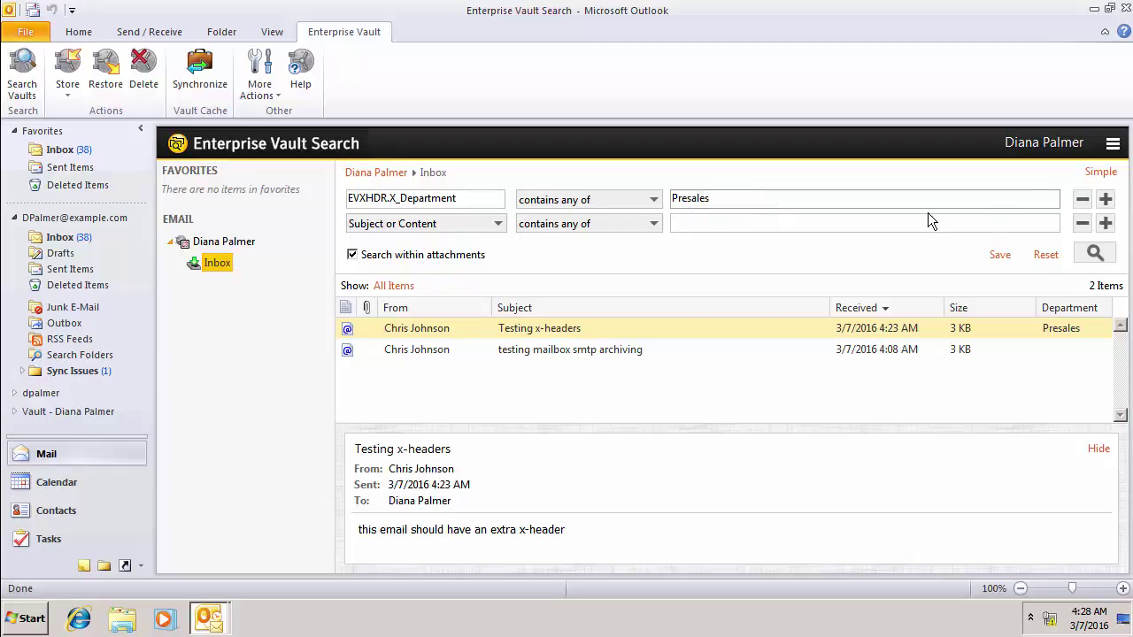
click(1081, 224)
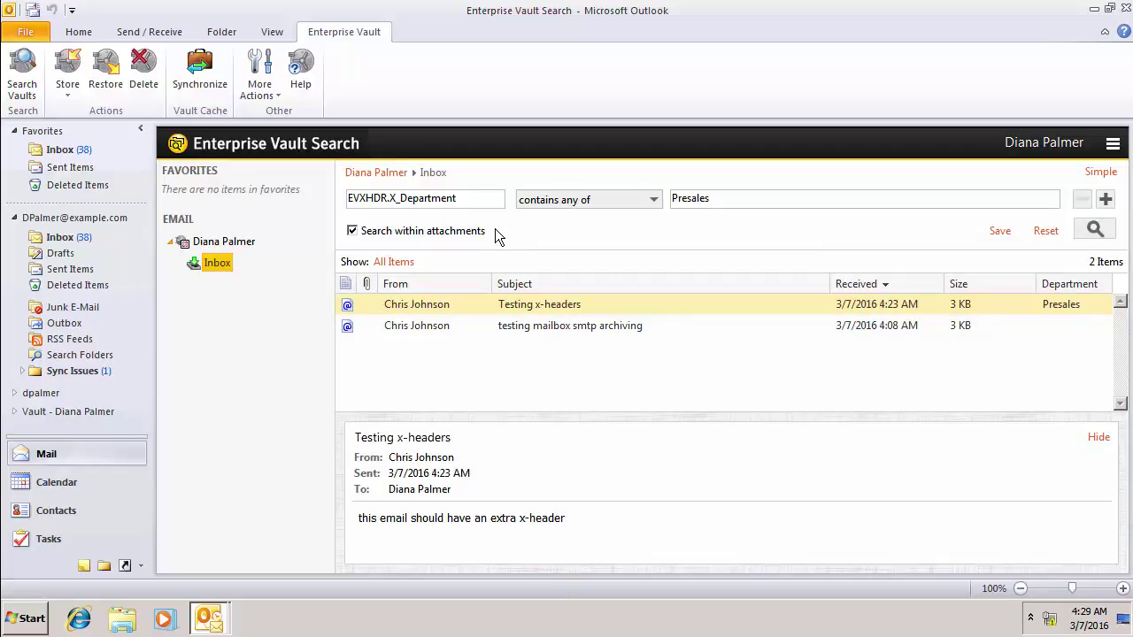
Correct the custom field name to EVXHDR.X-Department and run the search
click(398, 197)
text(-)
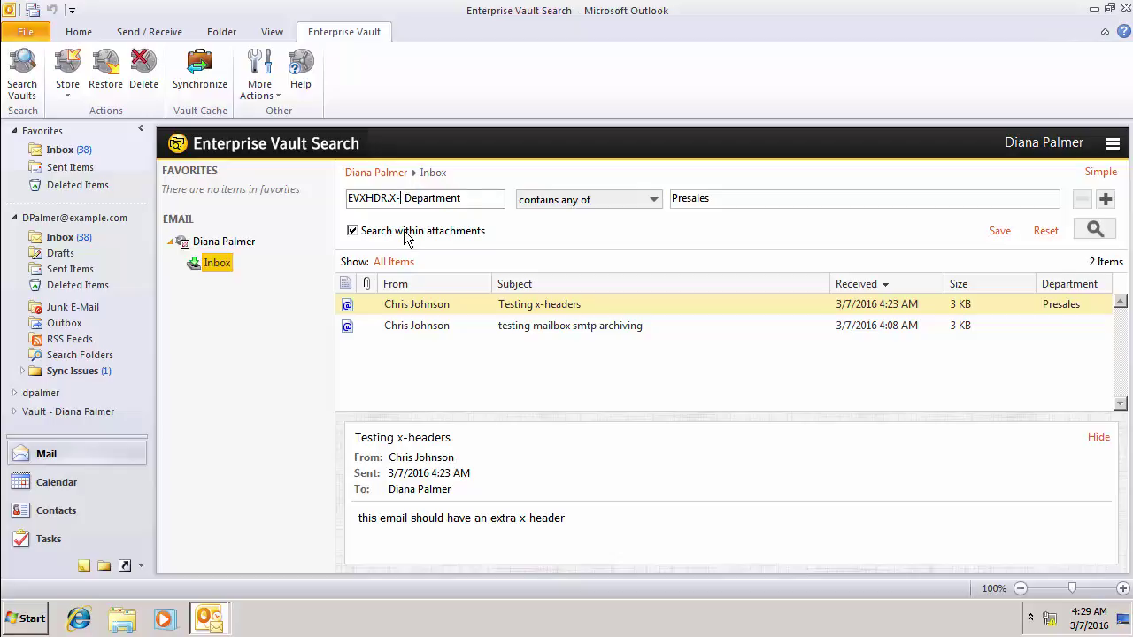
key(Delete)
click(1092, 230)
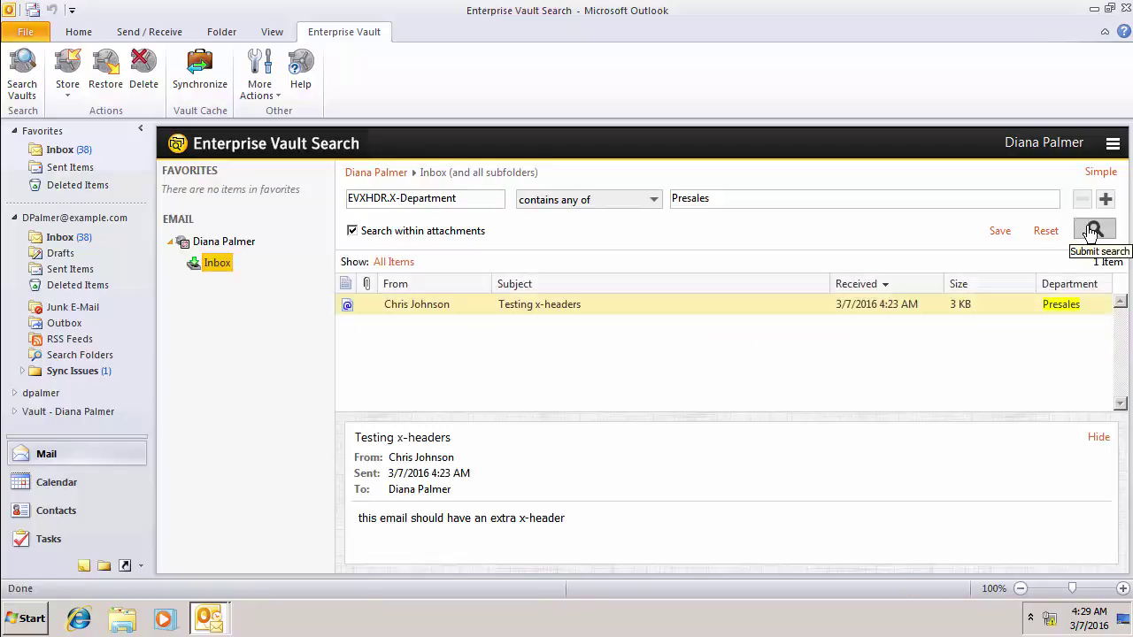